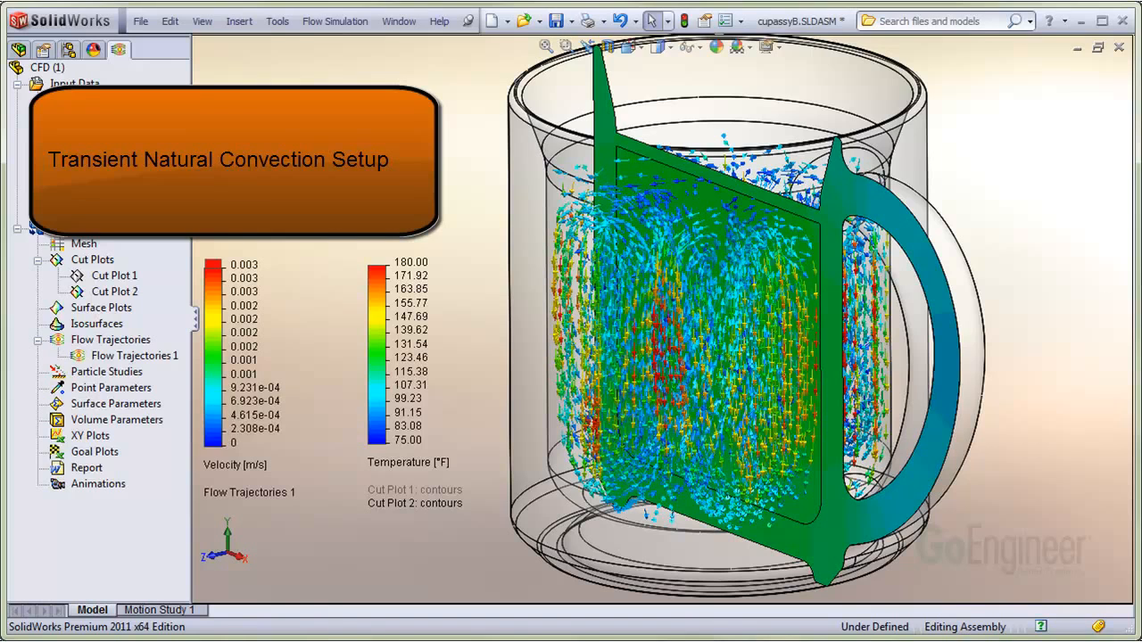
# Play the Flow Trajectories 1 animation in the finished CFD (1) results to view the liquid's circulation
pyautogui.rightClick(111, 357)
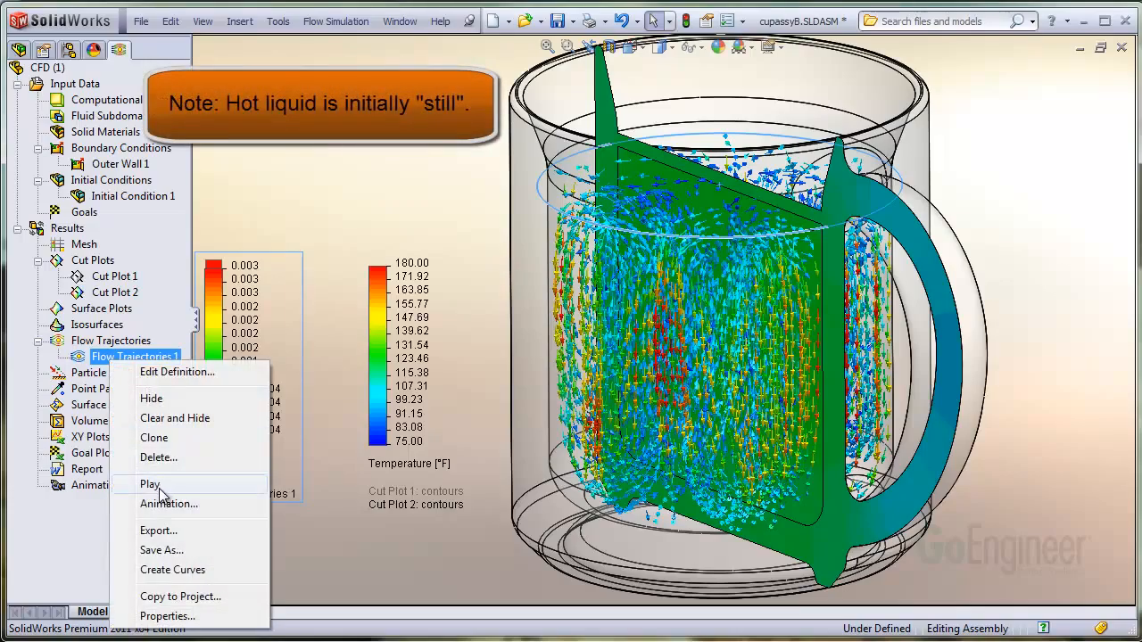
pyautogui.click(149, 484)
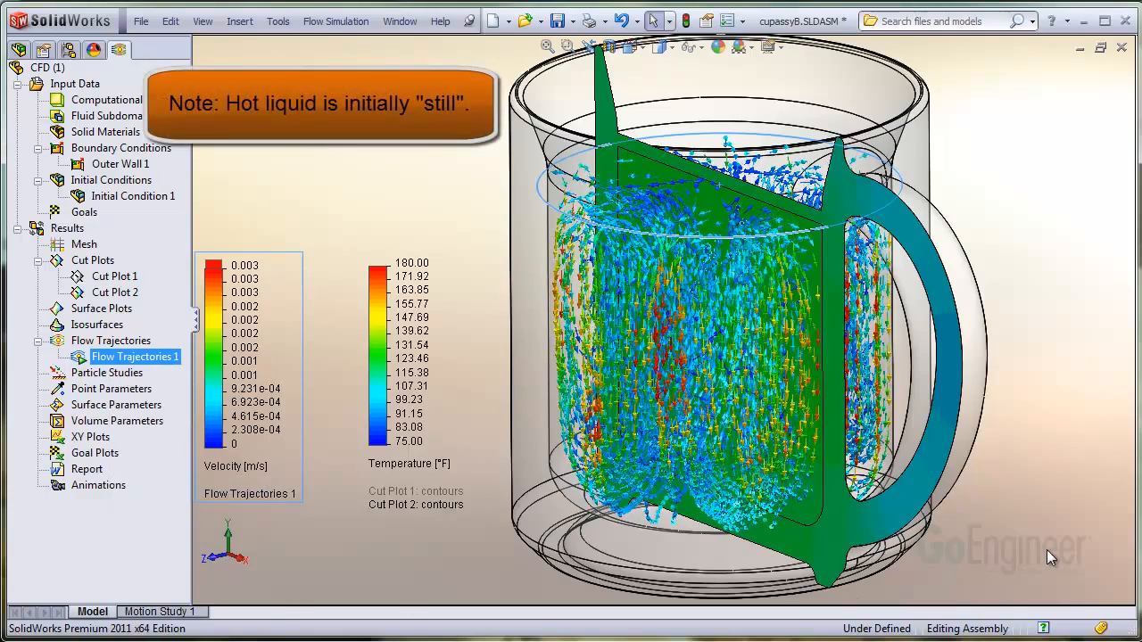
pyautogui.click(1047, 550)
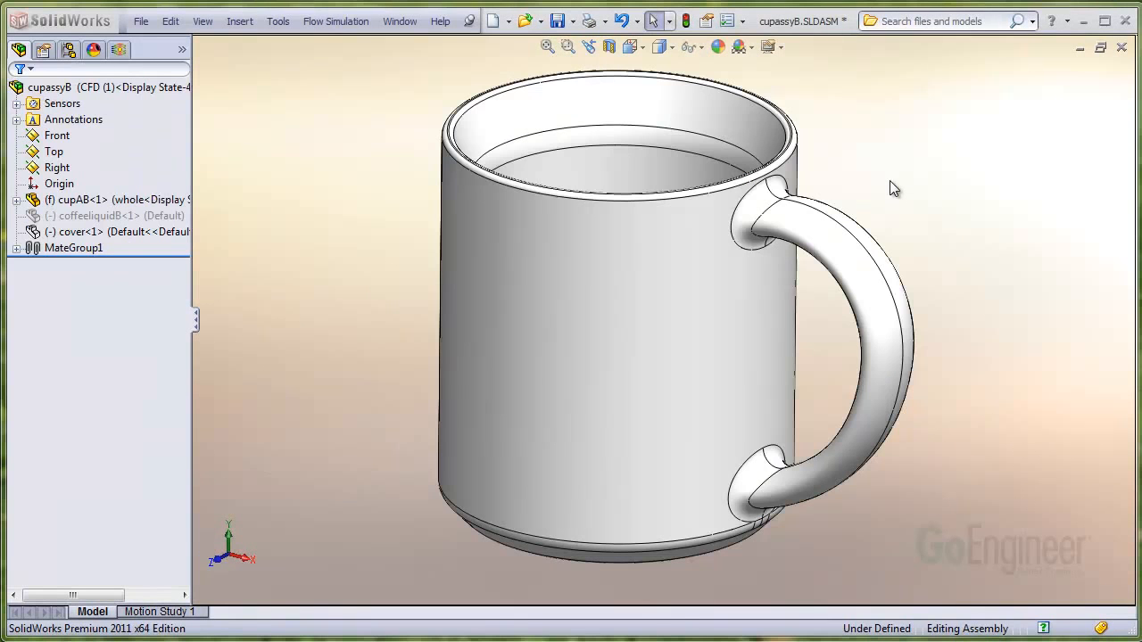
# Section the mug assembly along the Front plane to view its hollow interior
pyautogui.moveTo(891, 183)
pyautogui.mouseDown(button='middle')
pyautogui.moveTo(887, 323)
pyautogui.moveTo(891, 183)
pyautogui.mouseUp(button='middle')
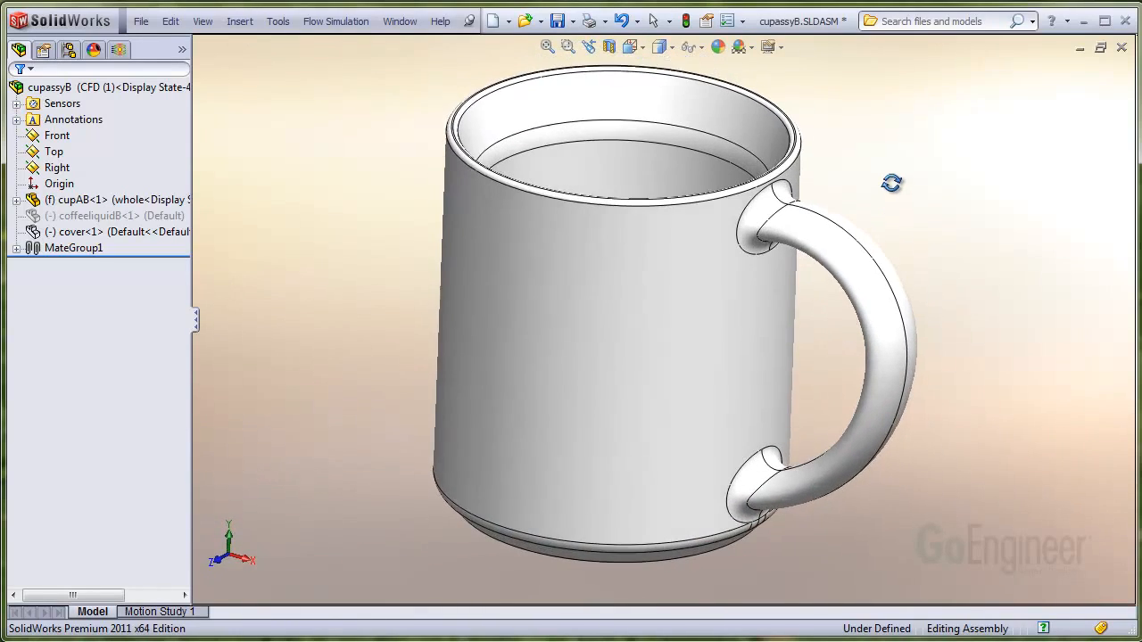
pyautogui.click(610, 47)
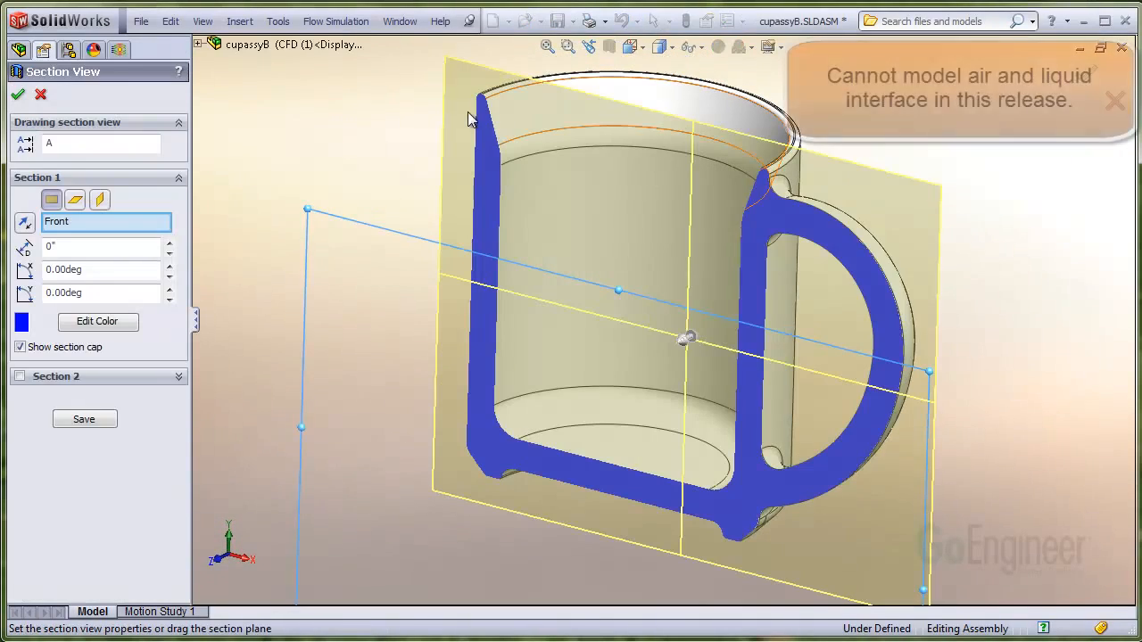
pyautogui.click(18, 94)
pyautogui.moveTo(307, 172)
pyautogui.mouseDown(button='middle')
pyautogui.moveTo(289, 168)
pyautogui.moveTo(303, 163)
pyautogui.mouseUp(button='middle')
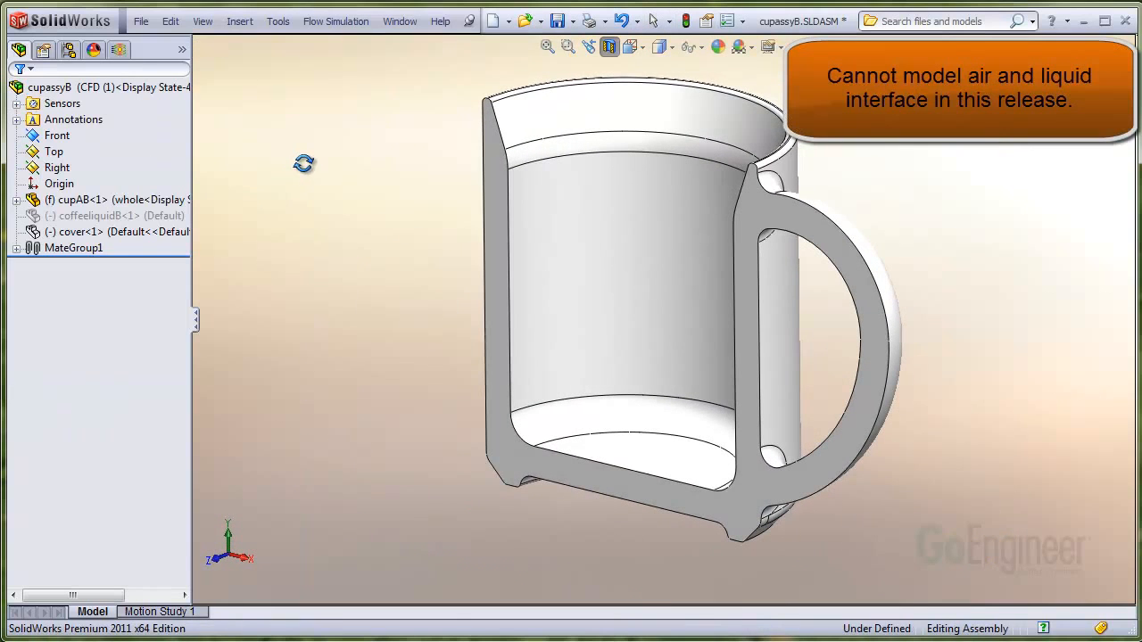
# Unsuppress the cover component that closes off the liquid surface inside the mug
pyautogui.rightClick(150, 233)
pyautogui.click(181, 208)
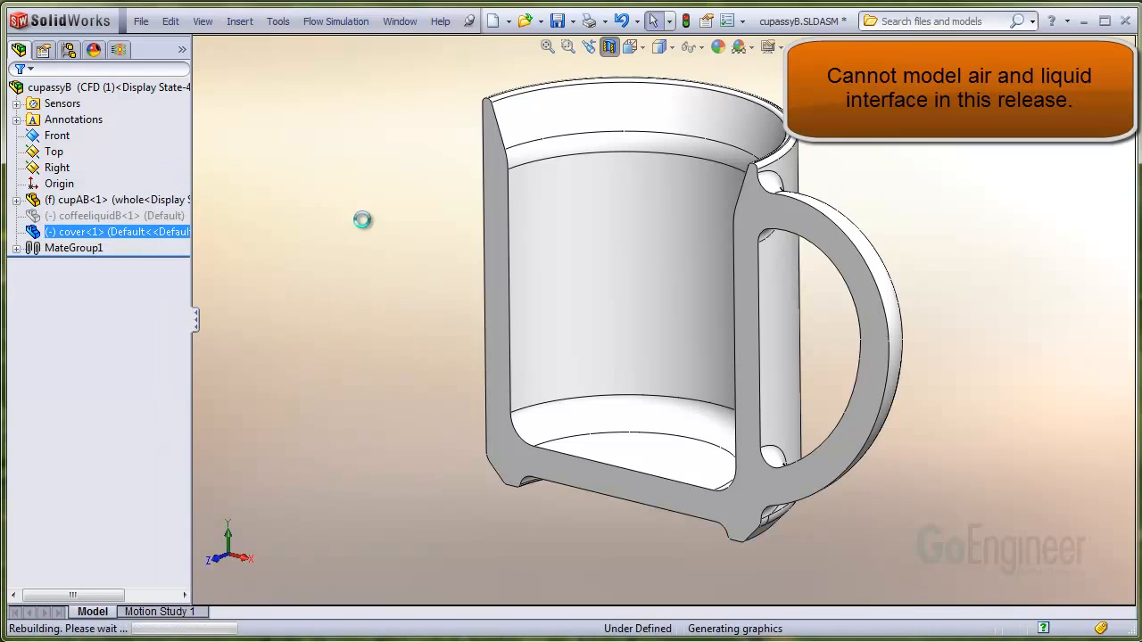
pyautogui.click(363, 312)
pyautogui.moveTo(358, 263)
pyautogui.mouseDown(button='middle')
pyautogui.moveTo(380, 257)
pyautogui.moveTo(367, 258)
pyautogui.mouseUp(button='middle')
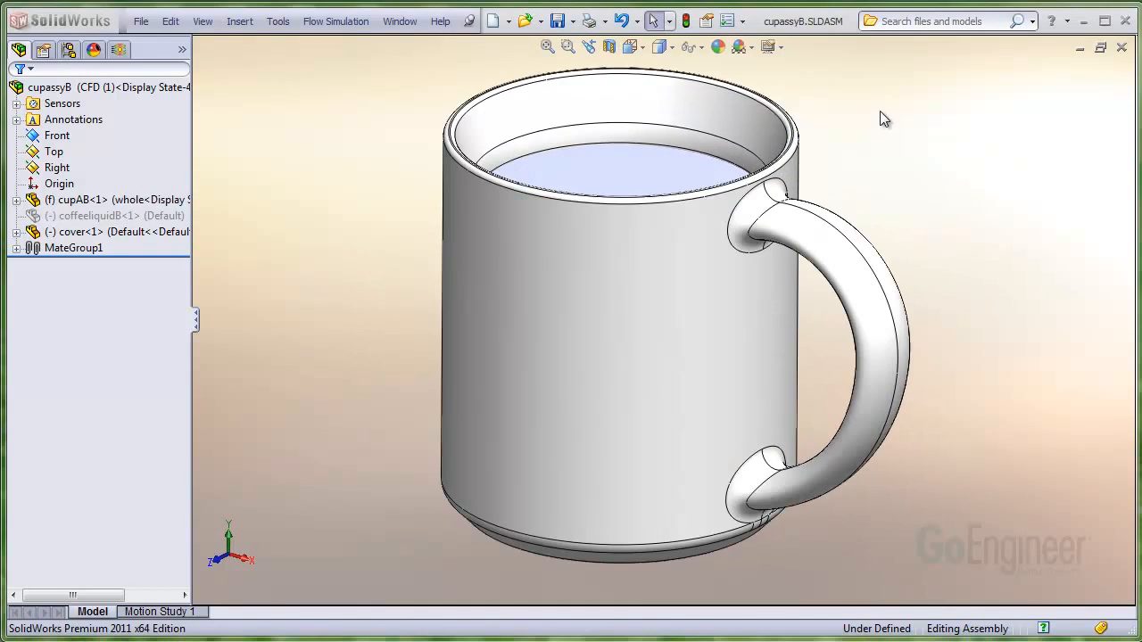
# Start a new flow project with the wizard in a new configuration named Transient Convection, keeping the SI unit system
pyautogui.click(352, 21)
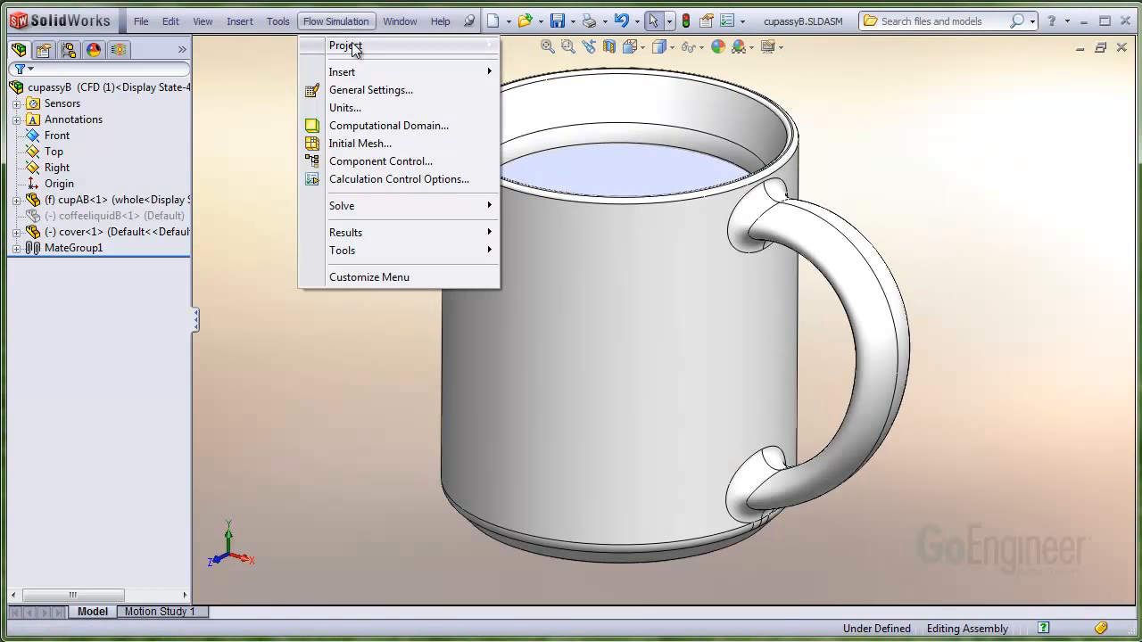
pyautogui.moveTo(343, 44)
pyautogui.click(548, 62)
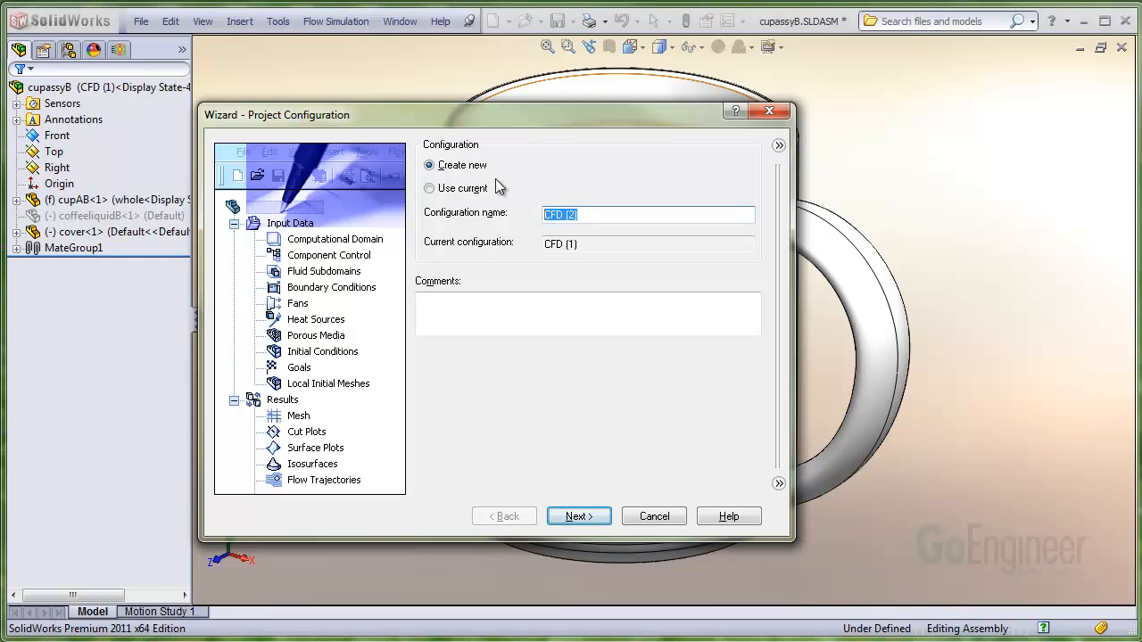
pyautogui.write('Transient Convection')
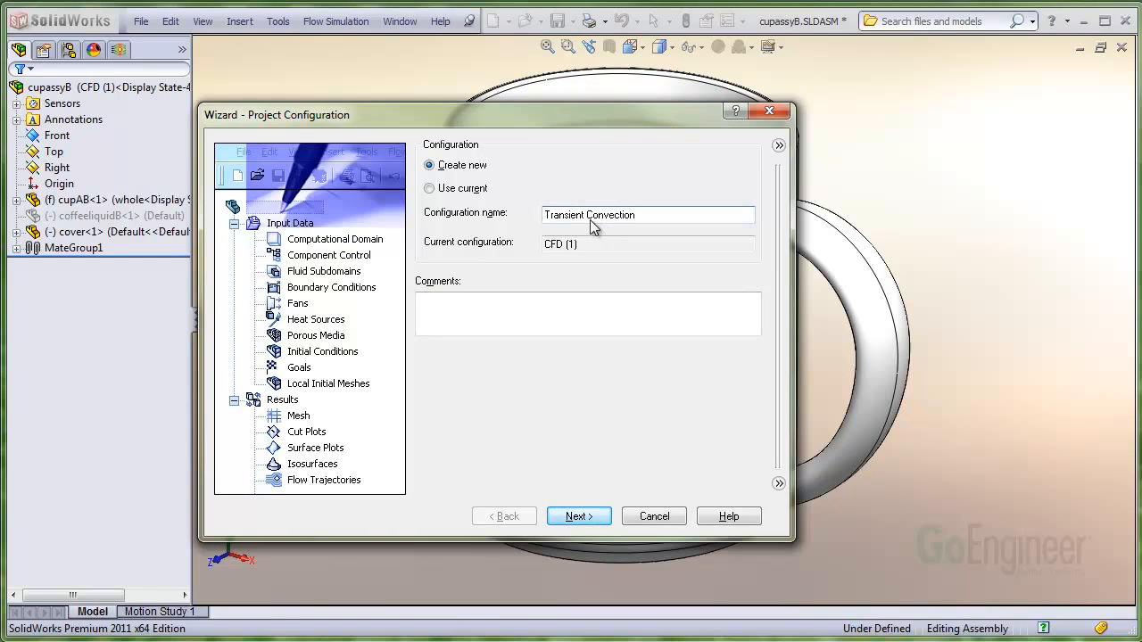
pyautogui.press('Return')
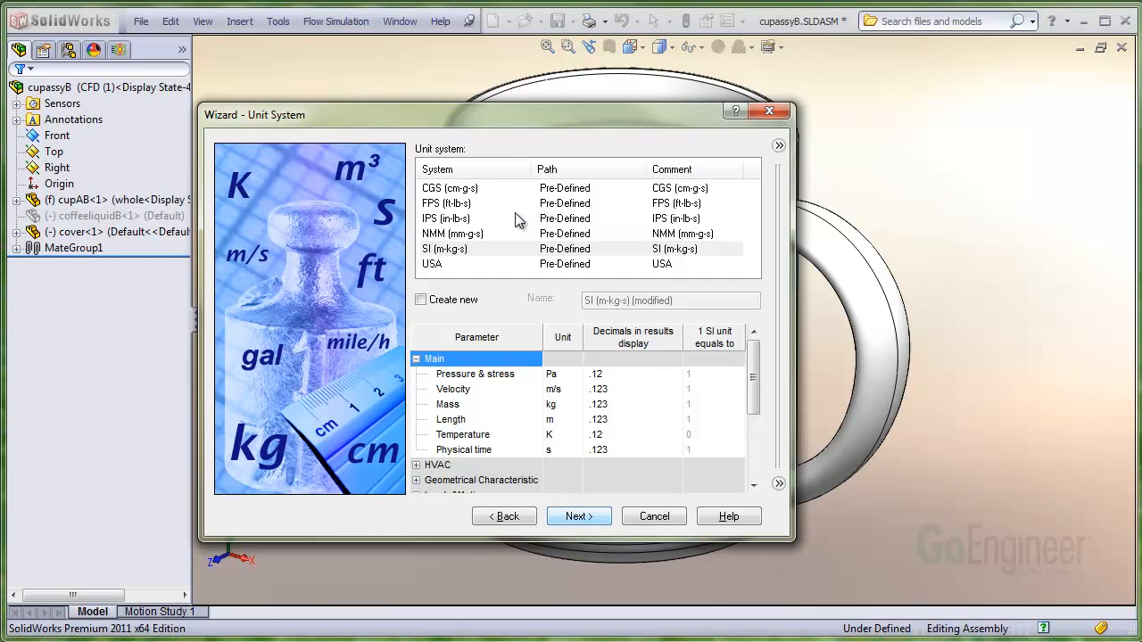
pyautogui.press('Return')
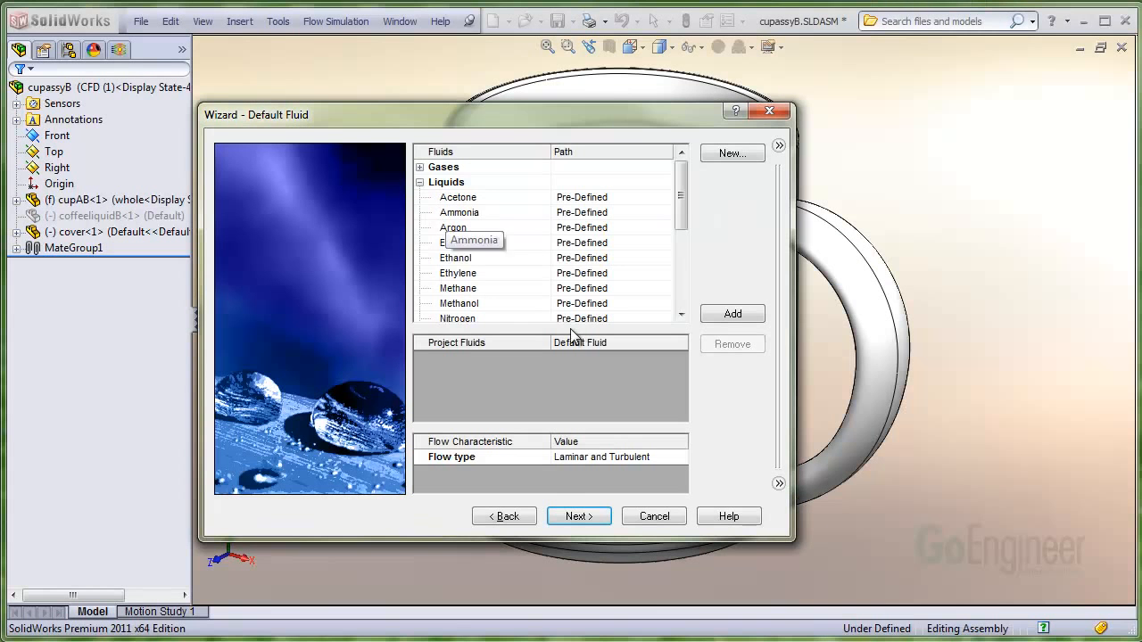
# Add the pre-defined liquid Water as the project's default fluid
pyautogui.press('w')
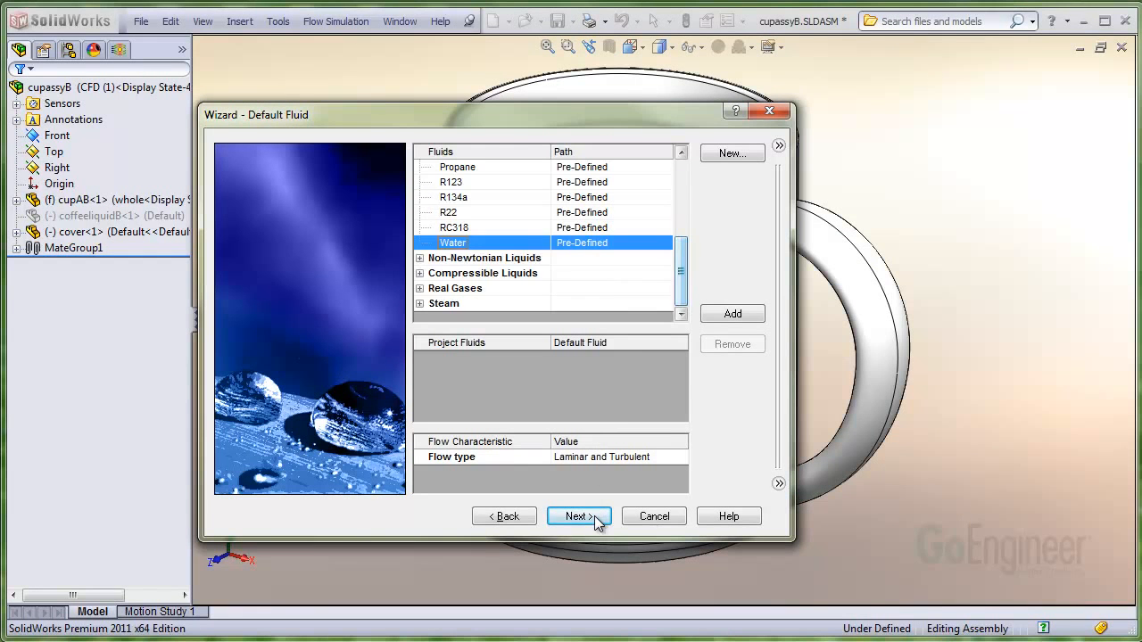
pyautogui.hotkey('alt', 'a')
pyautogui.click(578, 517)
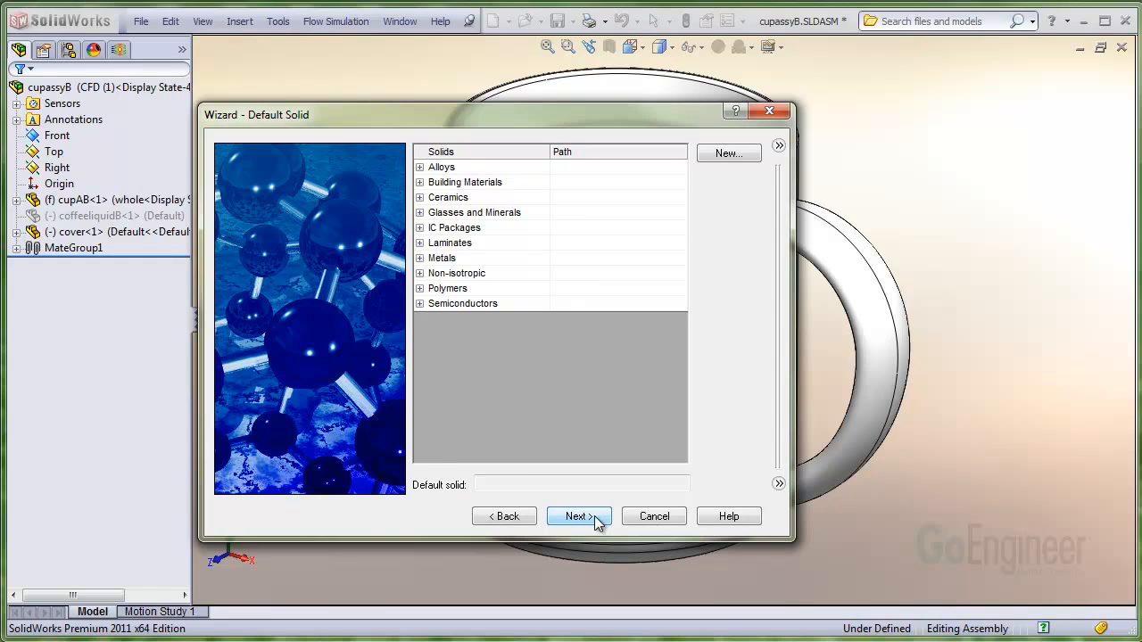
# Choose the ceramic Alumina (Typical) as the default solid and accept the default wall conditions
pyautogui.press('c')
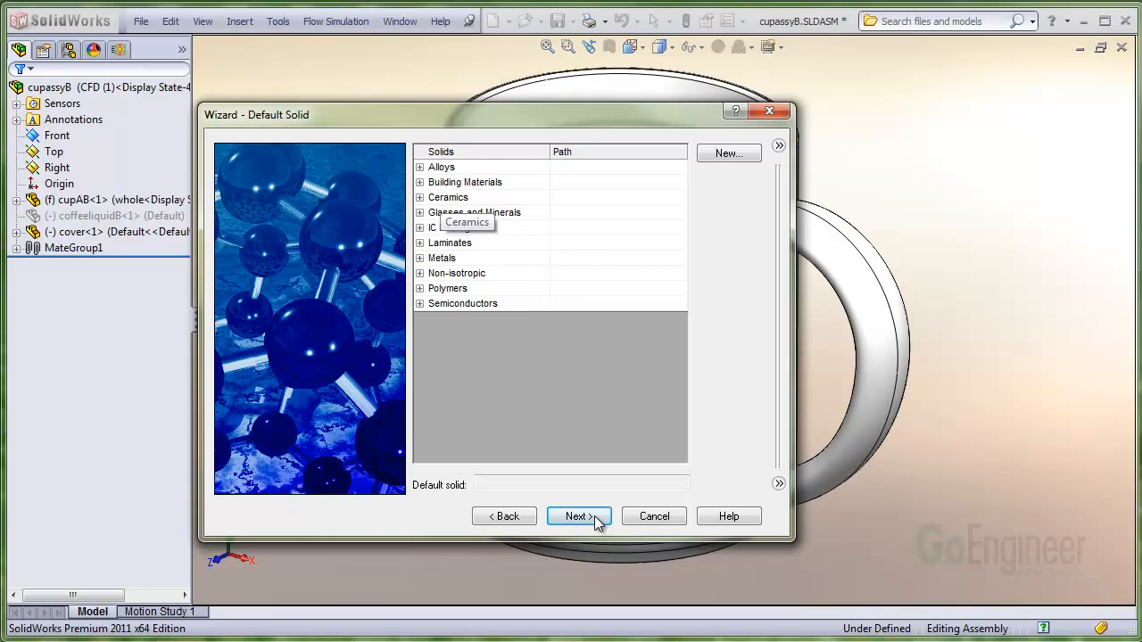
pyautogui.press('Right')
pyautogui.press('a')
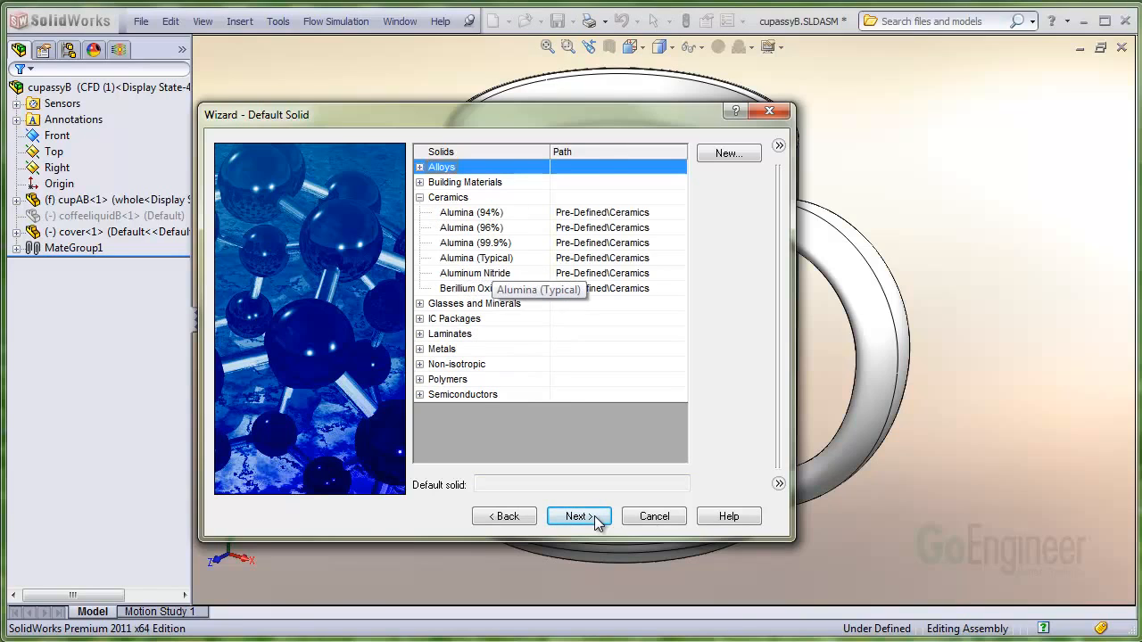
pyautogui.press('Down')
pyautogui.press('Down')
pyautogui.press('Down')
pyautogui.press('Down')
pyautogui.press('Down')
pyautogui.press('Down')
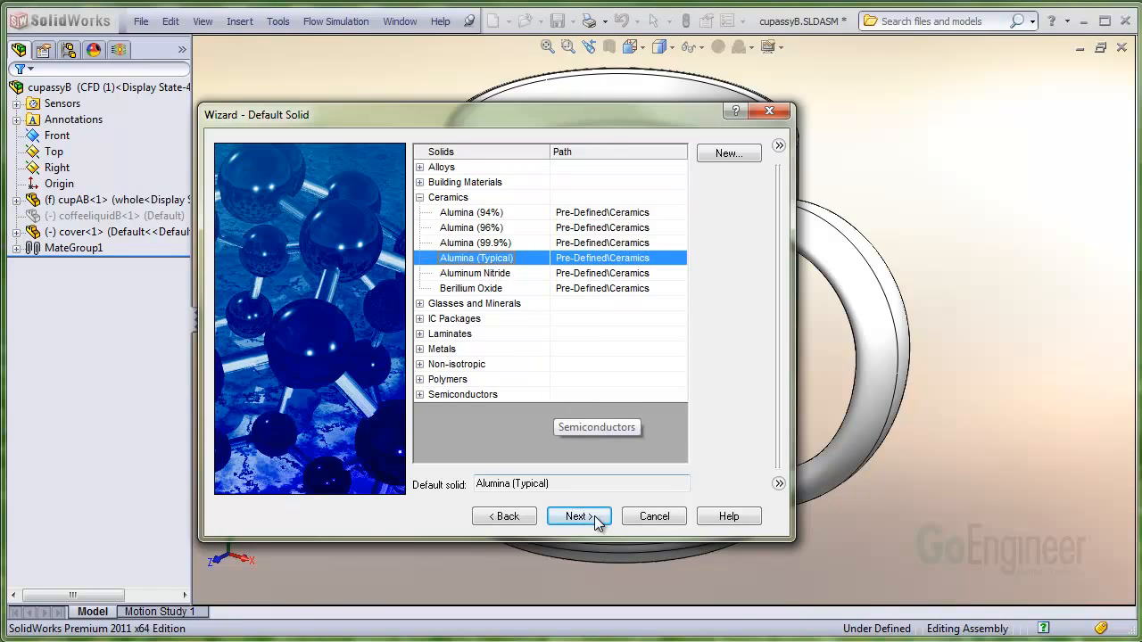
pyautogui.click(578, 516)
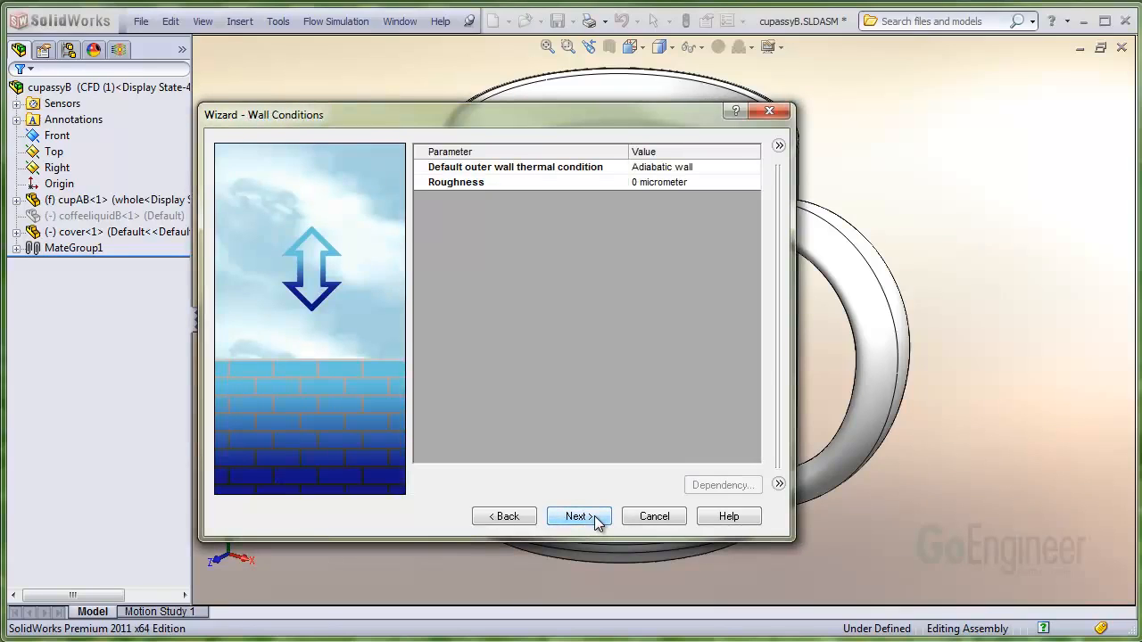
pyautogui.press('Return')
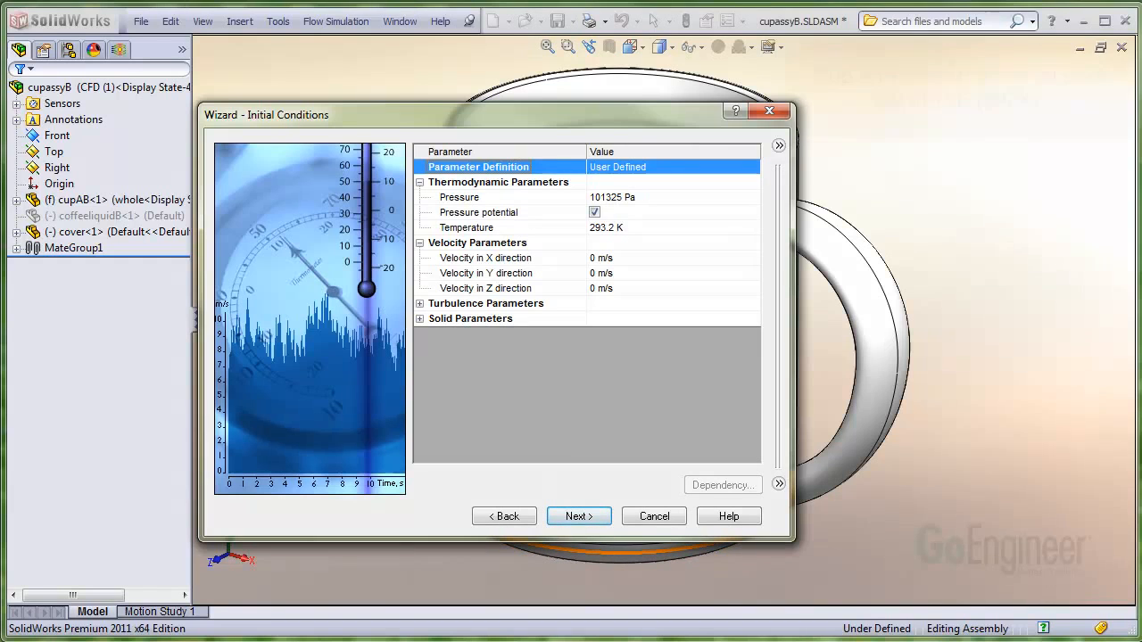
# Set the initial temperature in the thermodynamic parameters to 297 K
pyautogui.click(500, 228)
pyautogui.click(627, 227)
pyautogui.moveTo(626, 227); pyautogui.dragTo(589, 227)
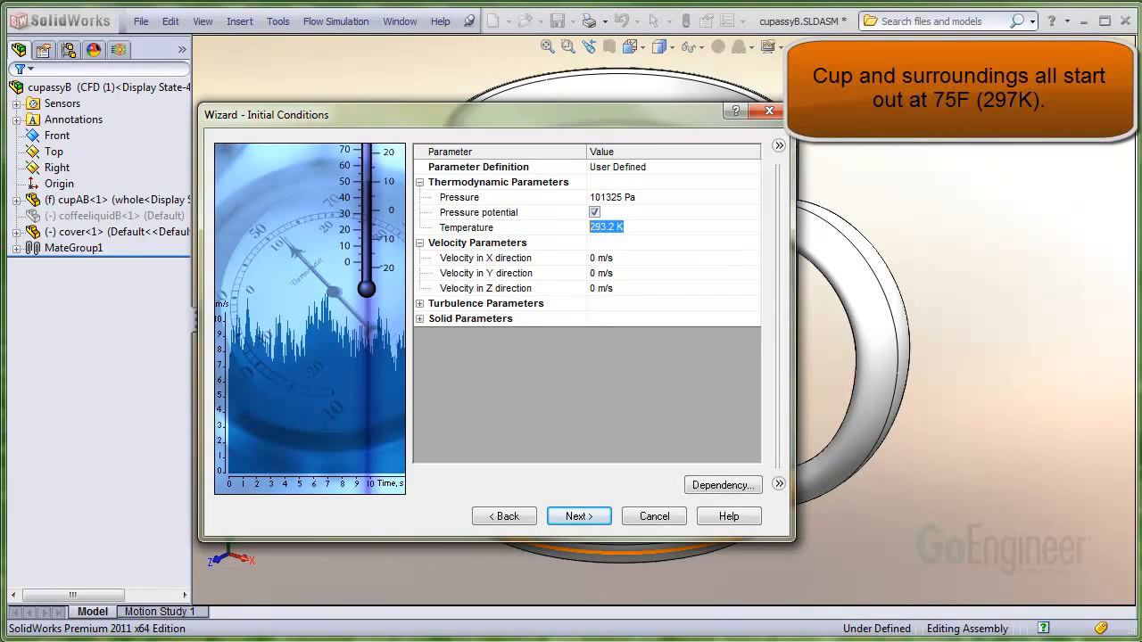
pyautogui.write('29')
pyautogui.press('Return')
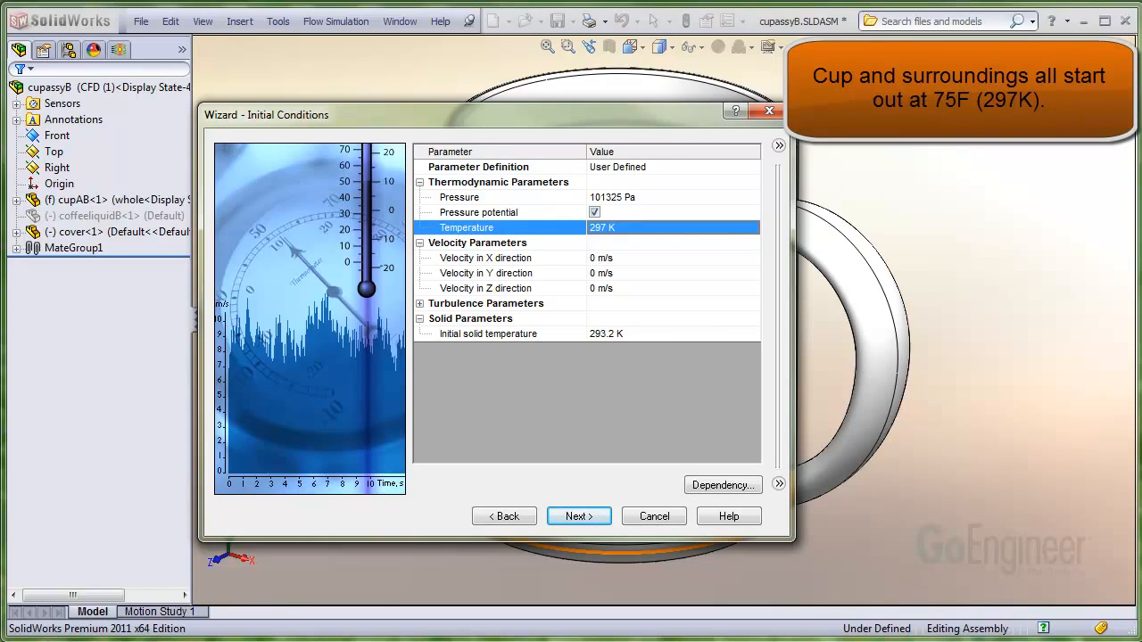
# Set the initial solid temperature to 297 K and finish the project wizard with the default result resolution
pyautogui.click(615, 334)
pyautogui.hotkey('ctrl', 'a')
pyautogui.write('297')
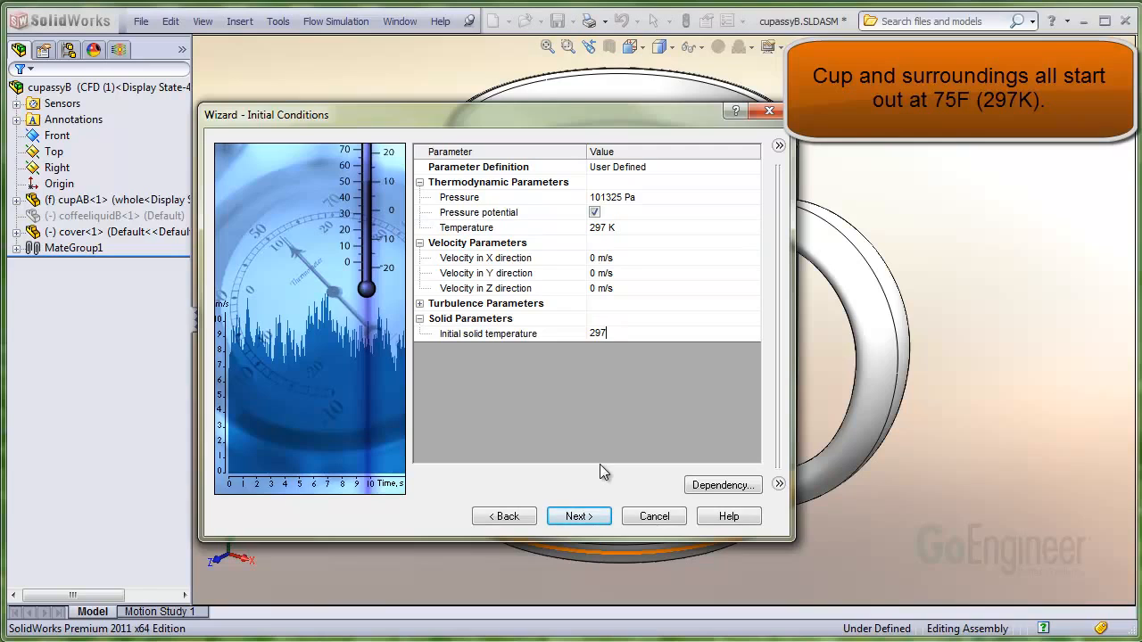
pyautogui.press('Return')
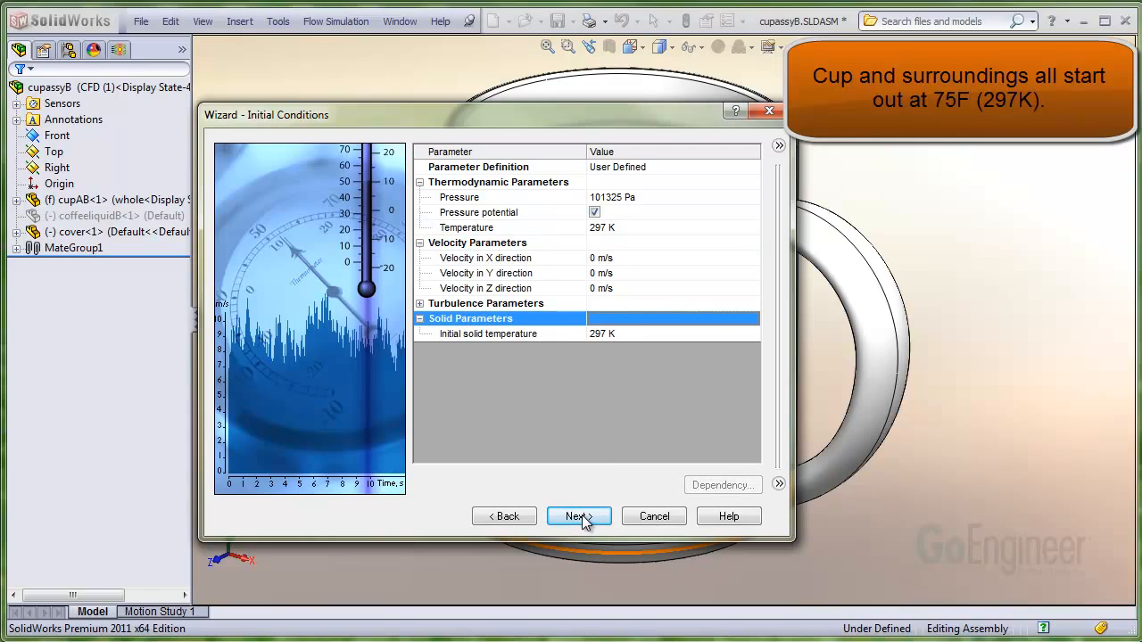
pyautogui.click(579, 517)
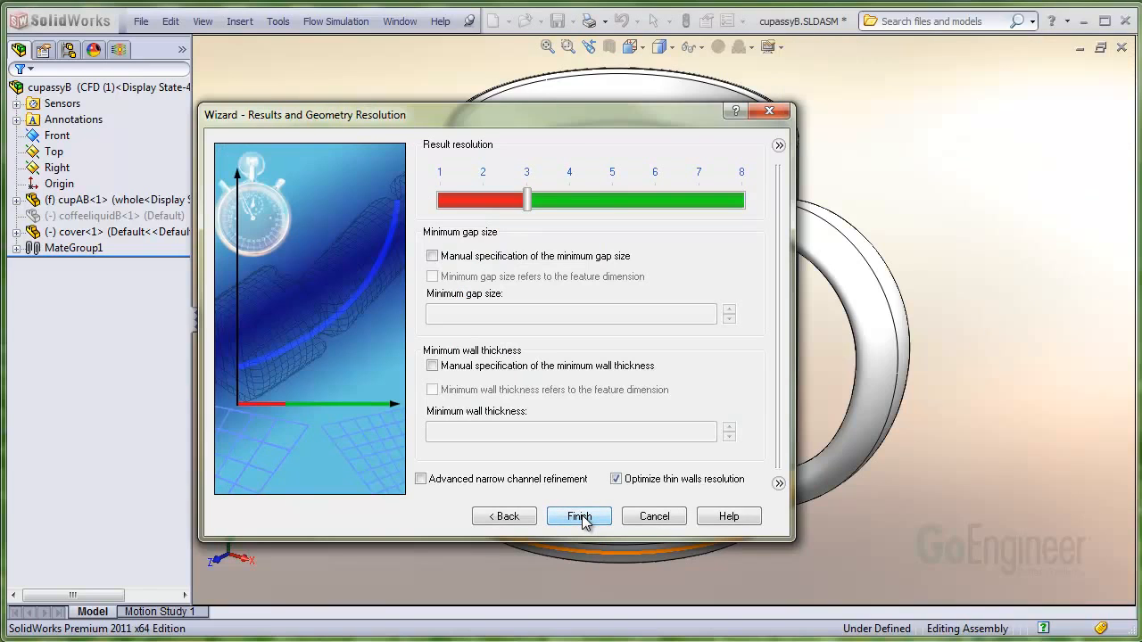
pyautogui.click(580, 517)
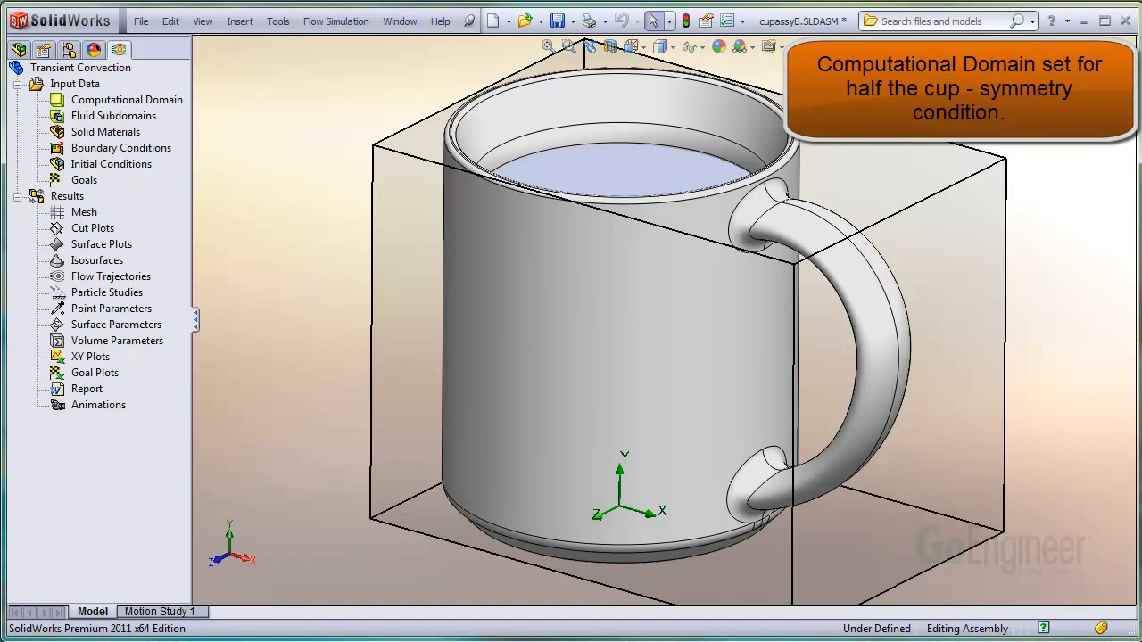
# Limit the computational domain to half the mug by giving the Z max boundary a Symmetry condition at 0 m
pyautogui.click(610, 47)
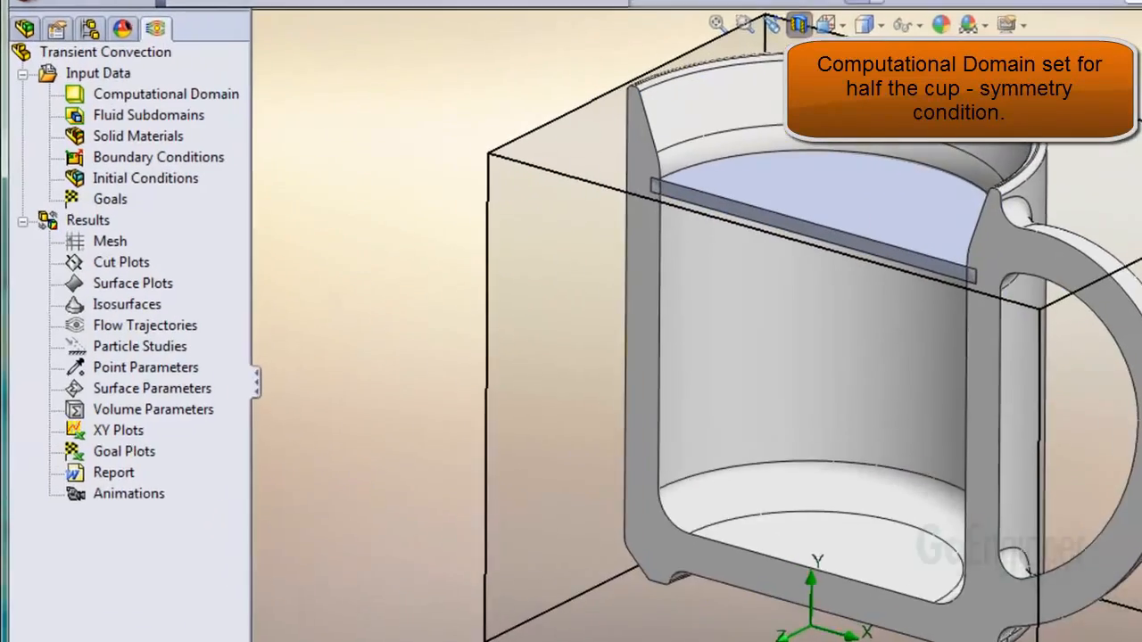
pyautogui.rightClick(176, 101)
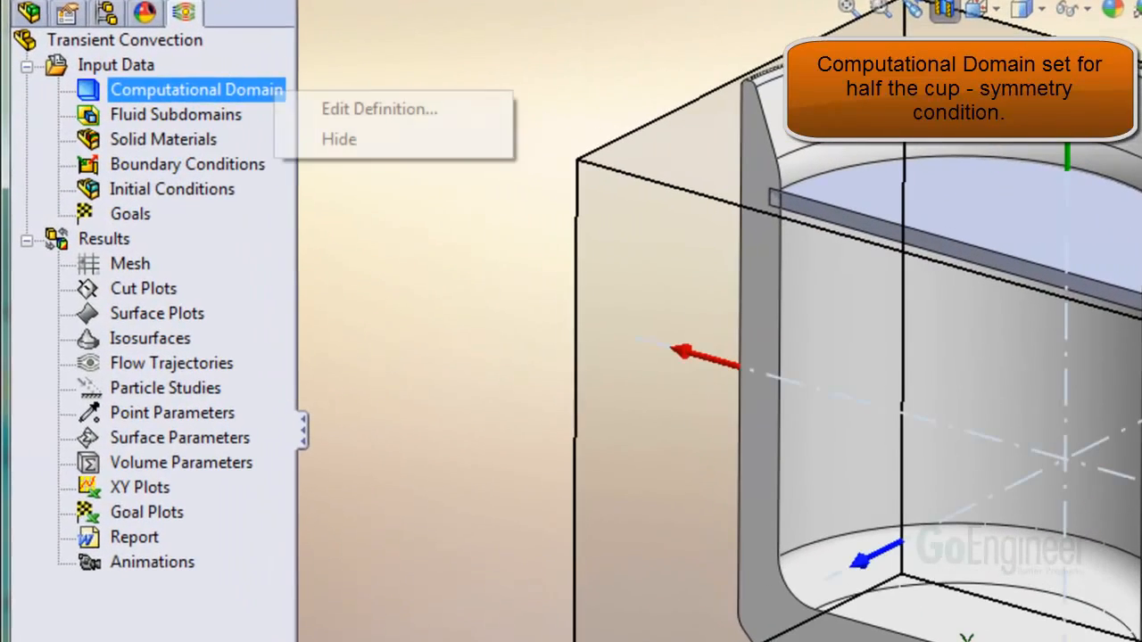
pyautogui.click(379, 109)
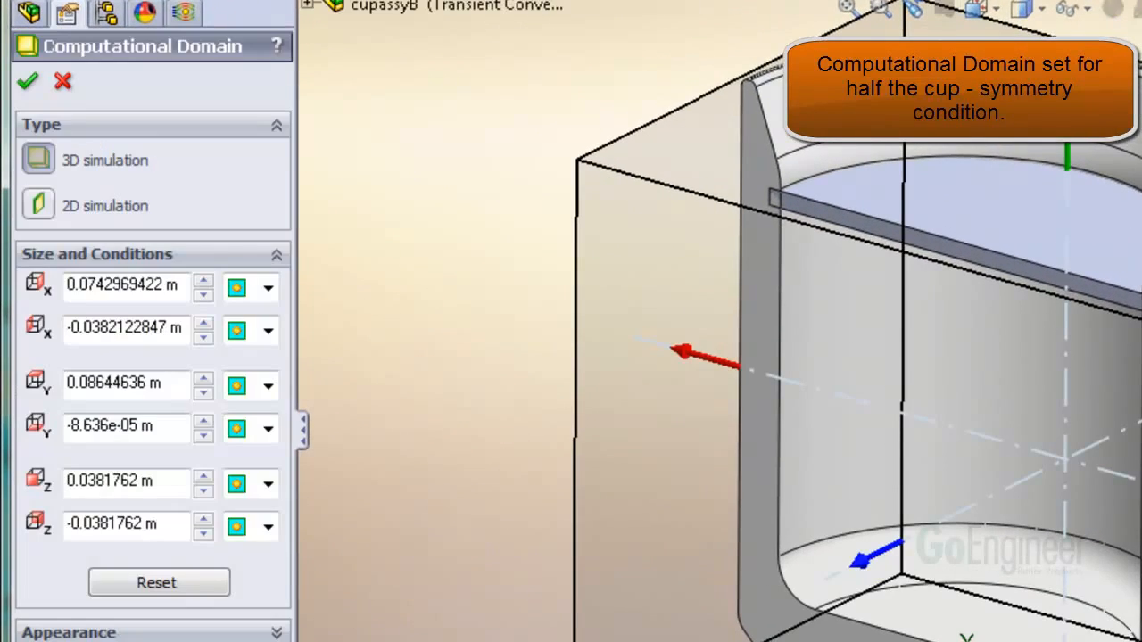
pyautogui.click(268, 482)
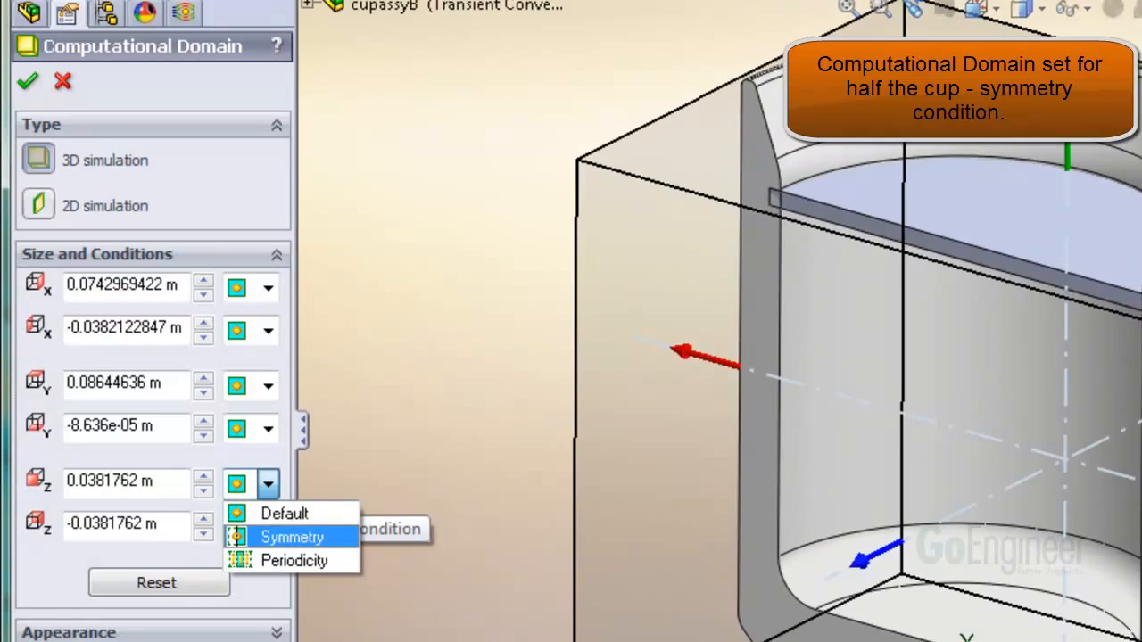
pyautogui.click(238, 537)
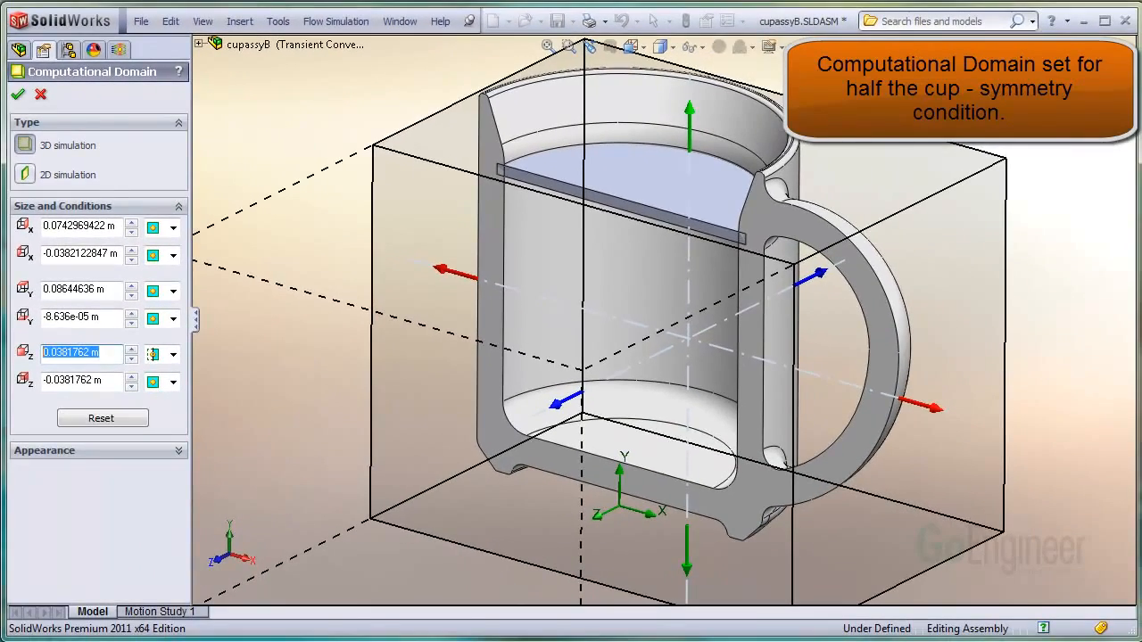
pyautogui.write('0')
pyautogui.press('Return')
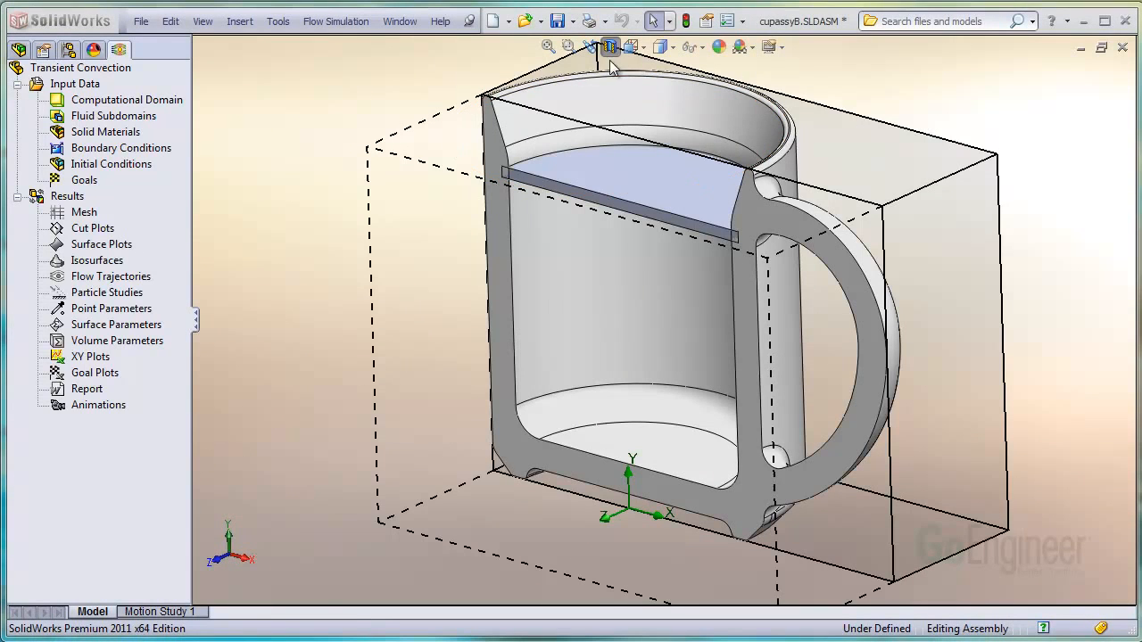
pyautogui.click(610, 48)
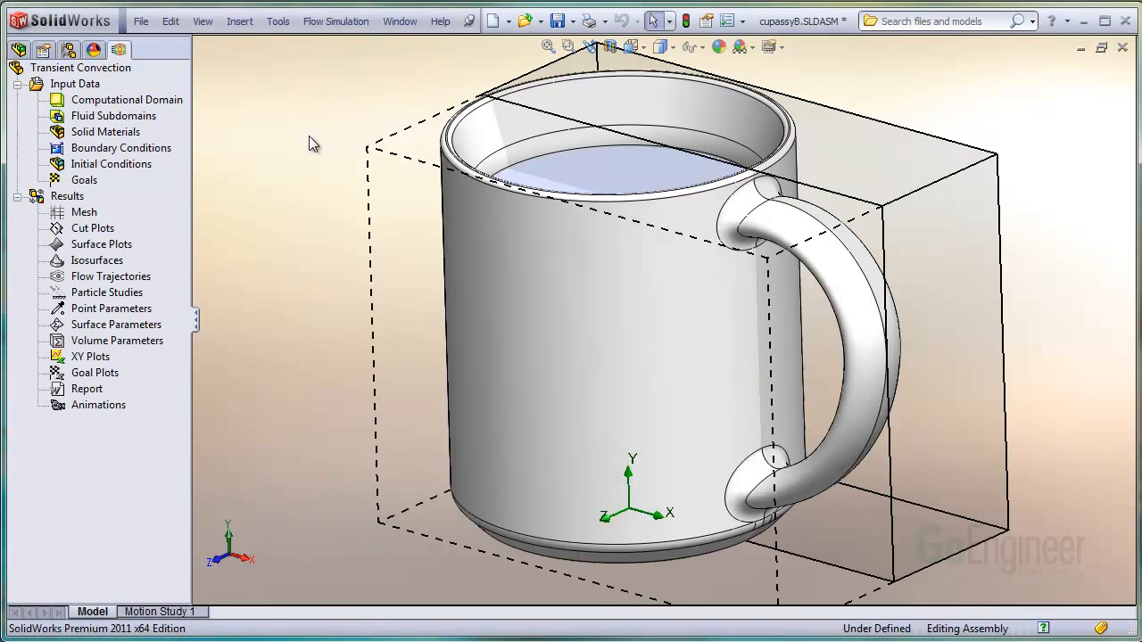
# Insert an Outer Wall boundary condition with a heat transfer coefficient of 25 W/m^2/K and an external fluid temperature of 297 K
pyautogui.rightClick(144, 151)
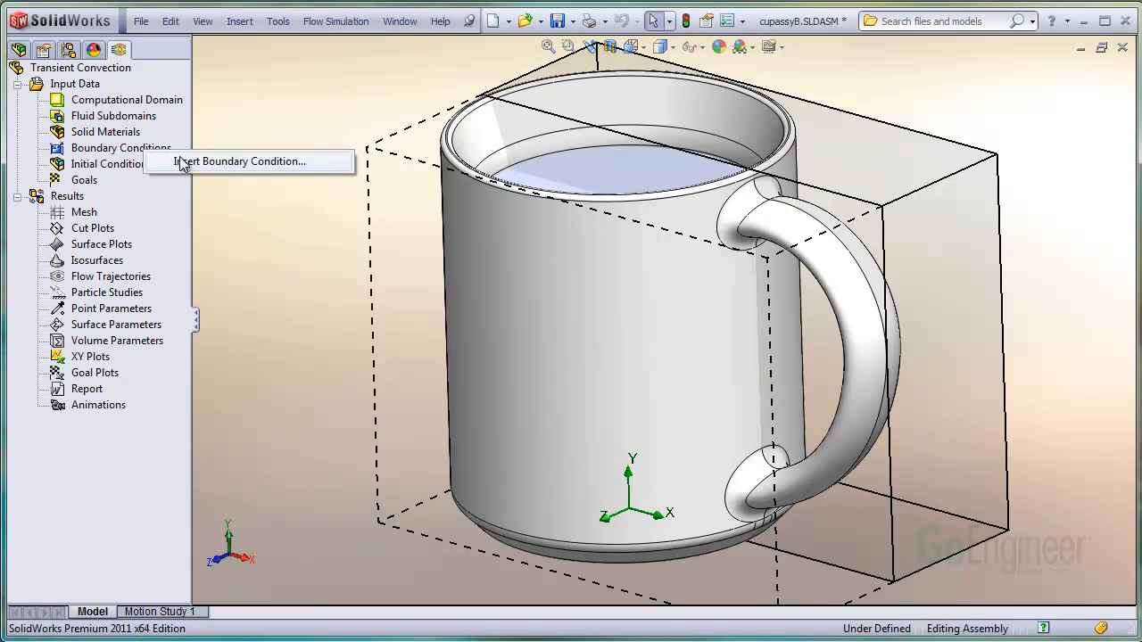
pyautogui.click(183, 164)
pyautogui.click(100, 300)
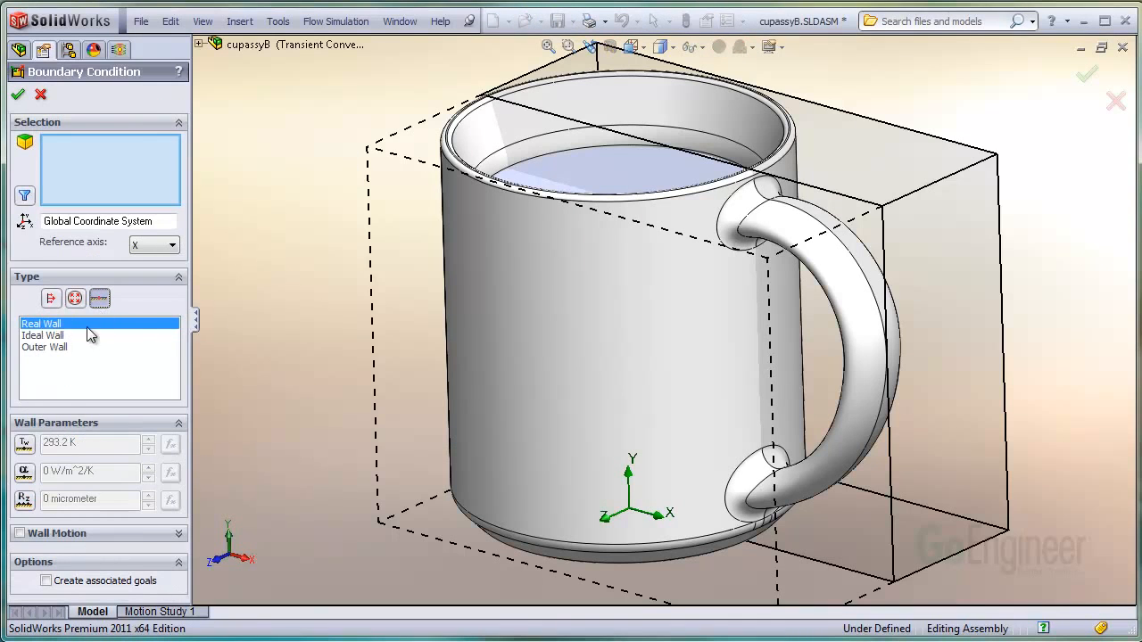
pyautogui.click(63, 347)
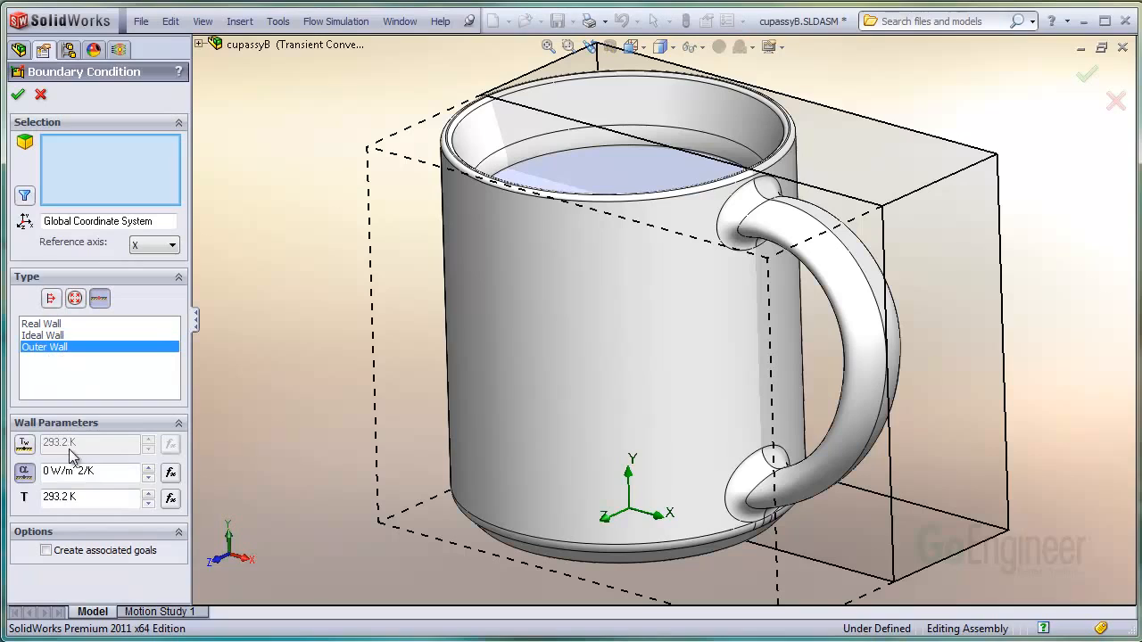
pyautogui.moveTo(110, 479); pyautogui.dragTo(31, 477)
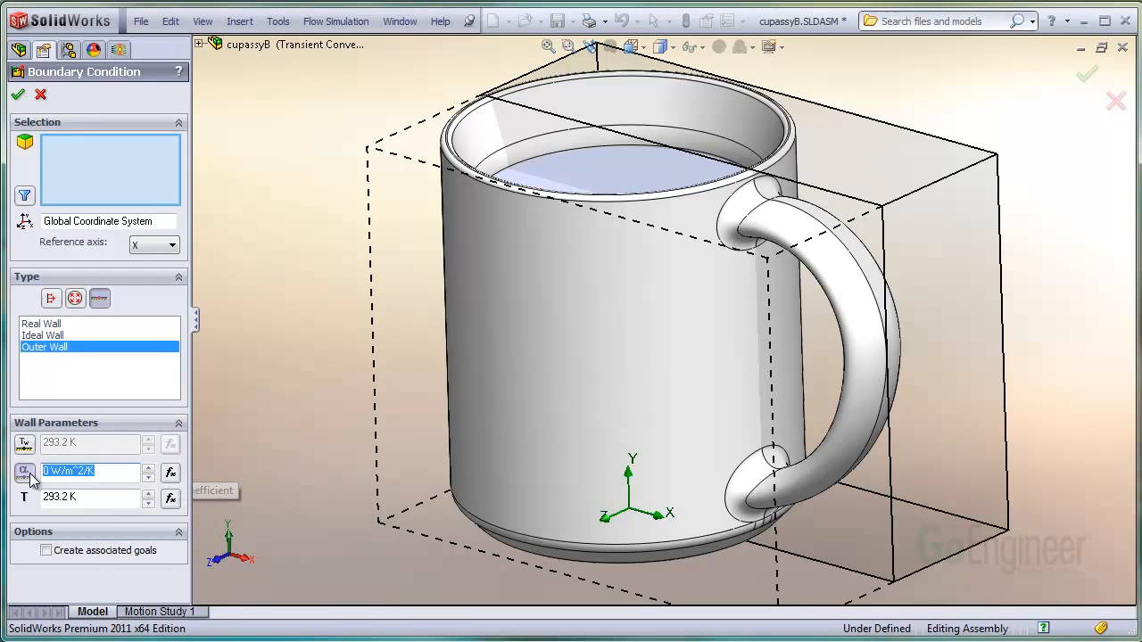
pyautogui.write('25')
pyautogui.press('Tab')
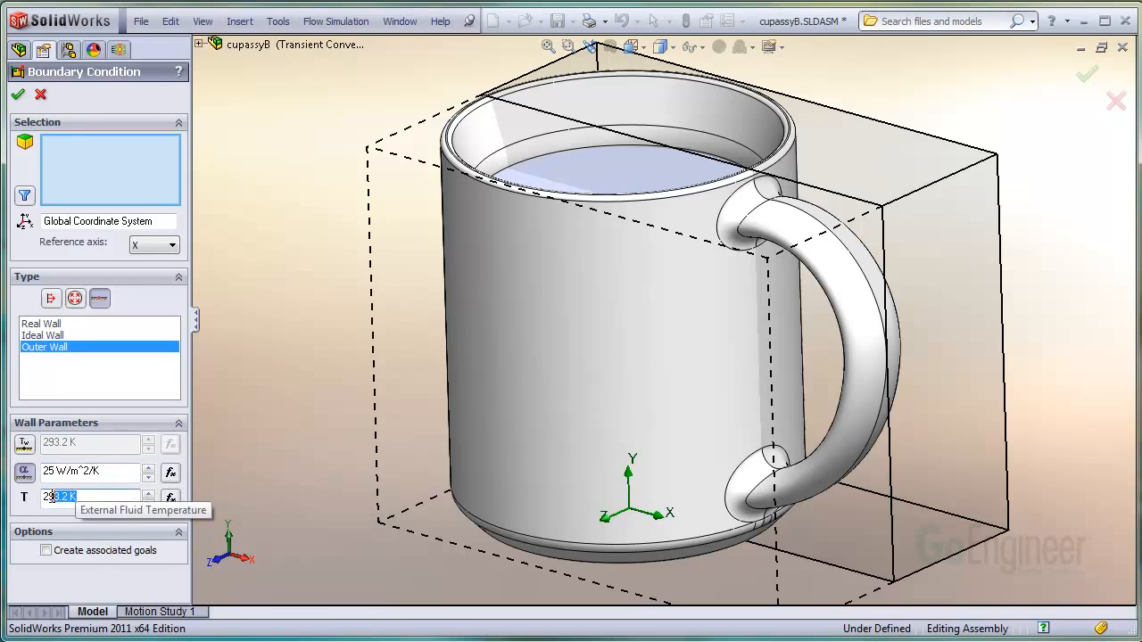
pyautogui.write('297')
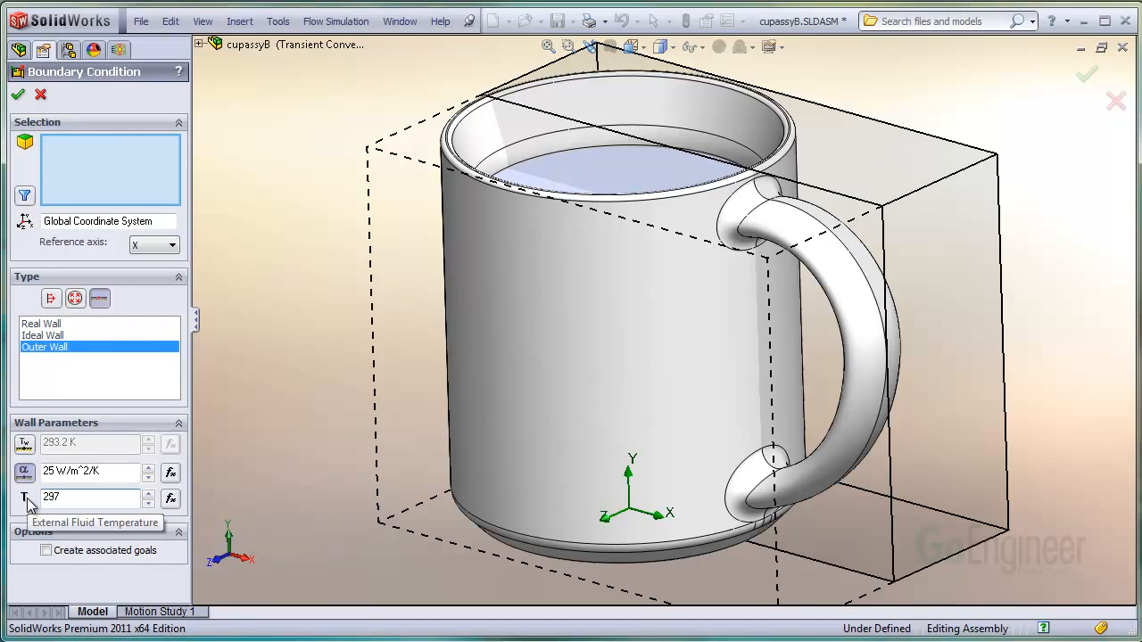
# Apply the outer wall condition to the mug's outer side, handle faces, exposed inner faces and the cover's upper face, and accept it
pyautogui.click(121, 149)
pyautogui.click(522, 282)
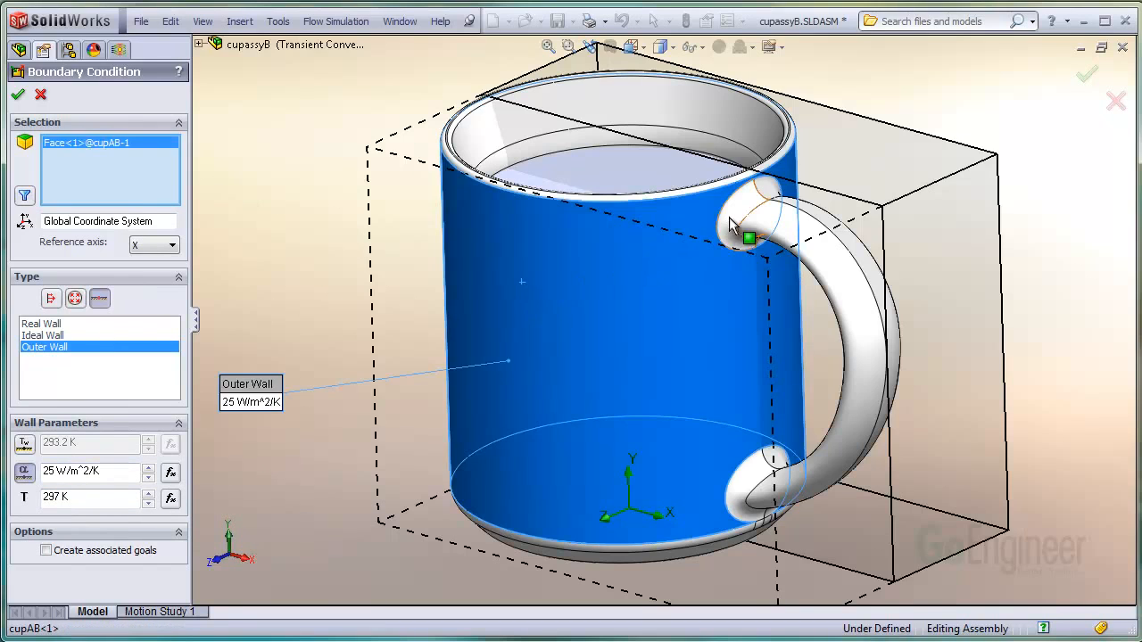
pyautogui.click(770, 205)
pyautogui.click(778, 207)
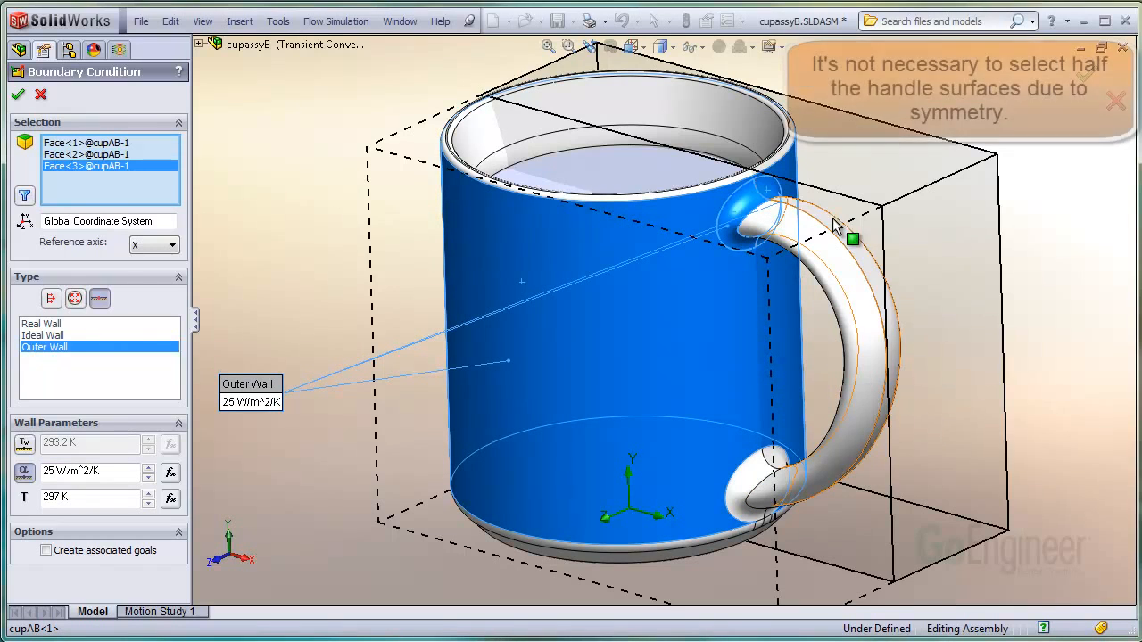
pyautogui.click(839, 261)
pyautogui.click(836, 260)
pyautogui.click(773, 460)
pyautogui.click(757, 484)
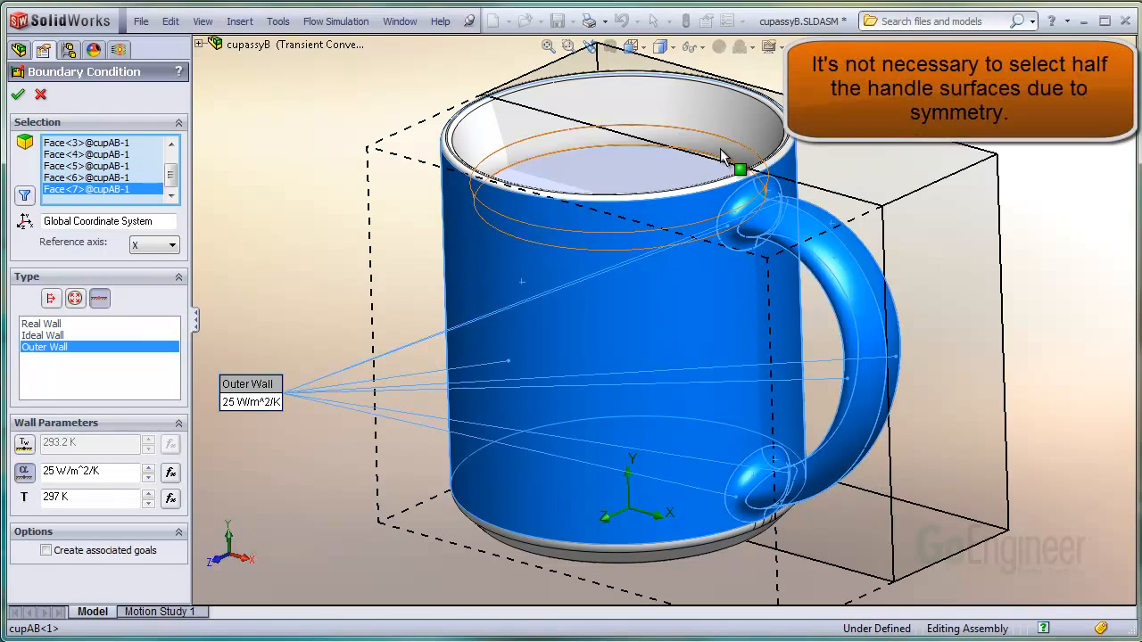
pyautogui.click(719, 125)
pyautogui.click(649, 175)
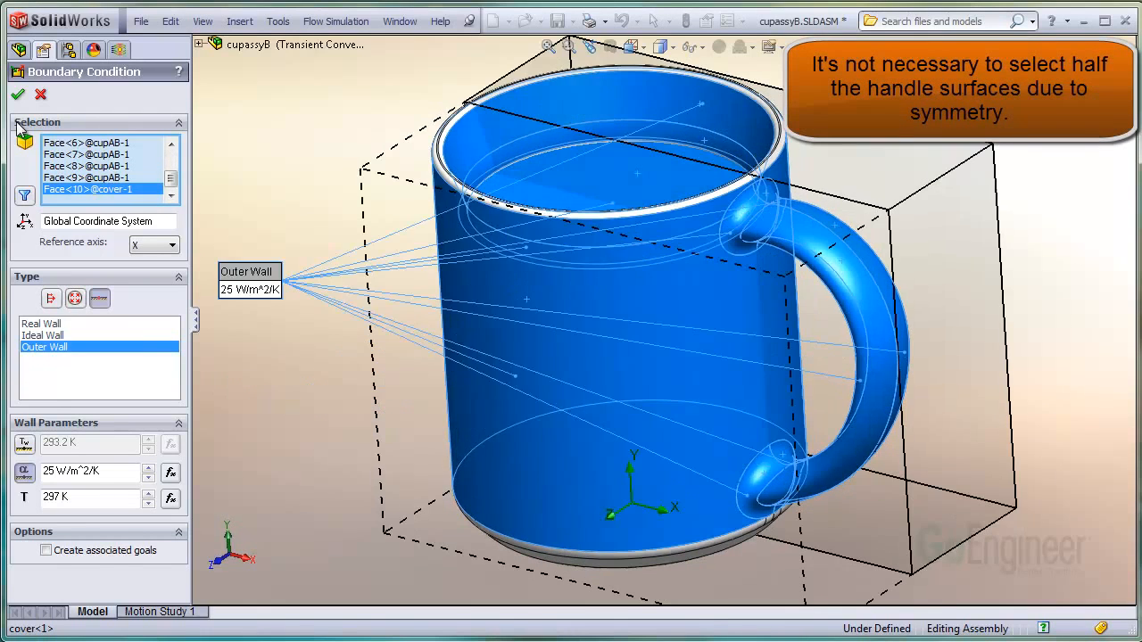
pyautogui.click(18, 94)
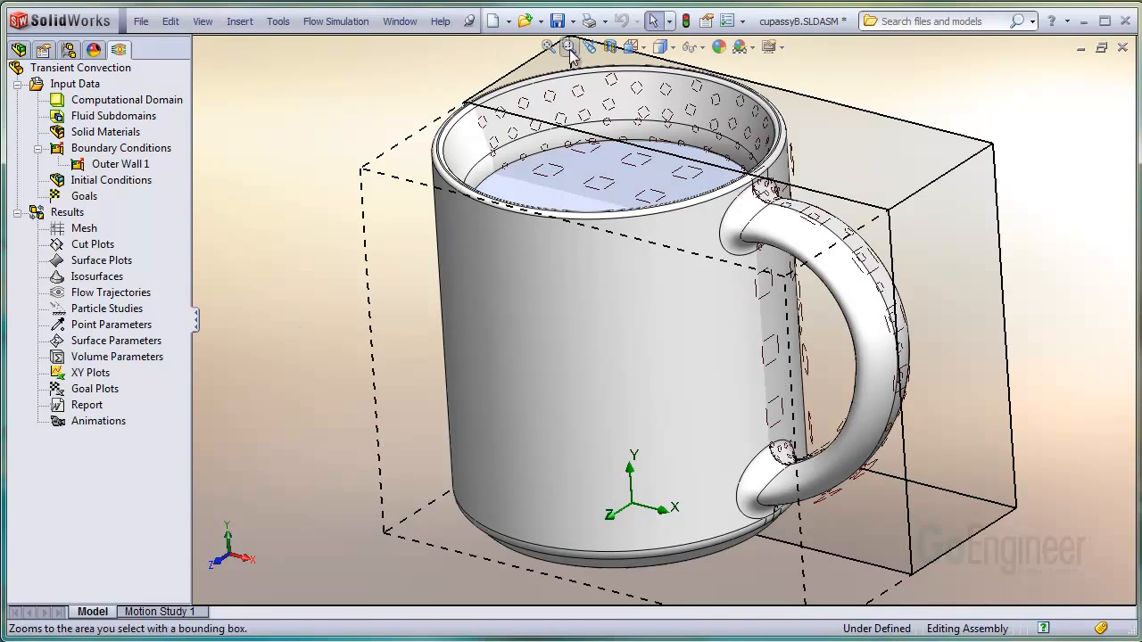
# Section the mug along the Front plane and assign its inner side, fillet, floor and the cover face to a new initial condition
pyautogui.click(611, 47)
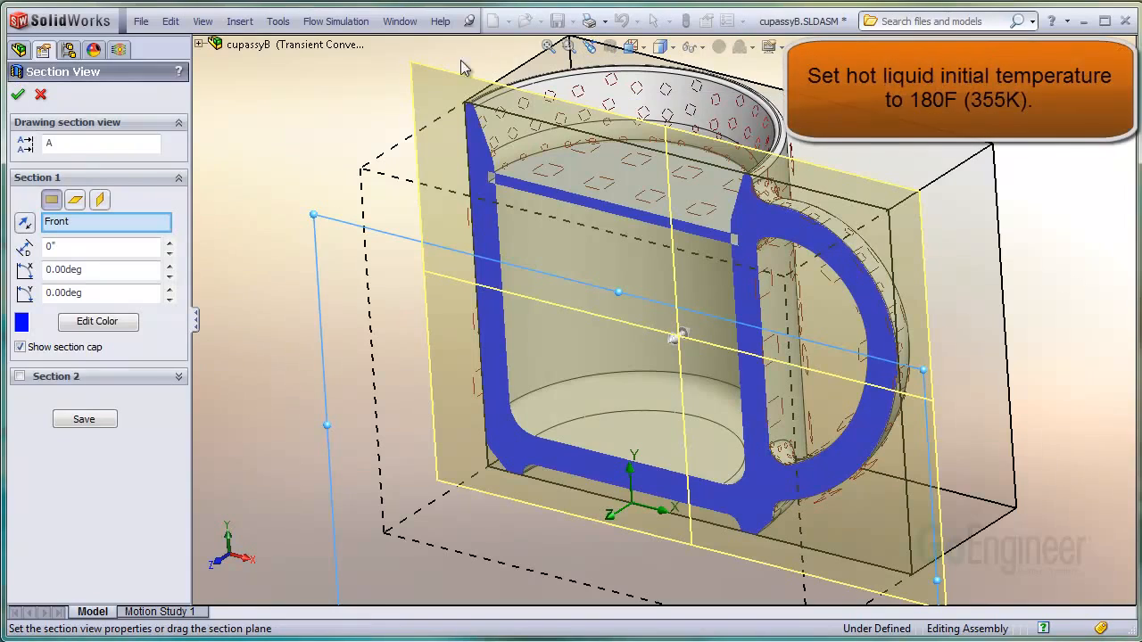
pyautogui.click(18, 95)
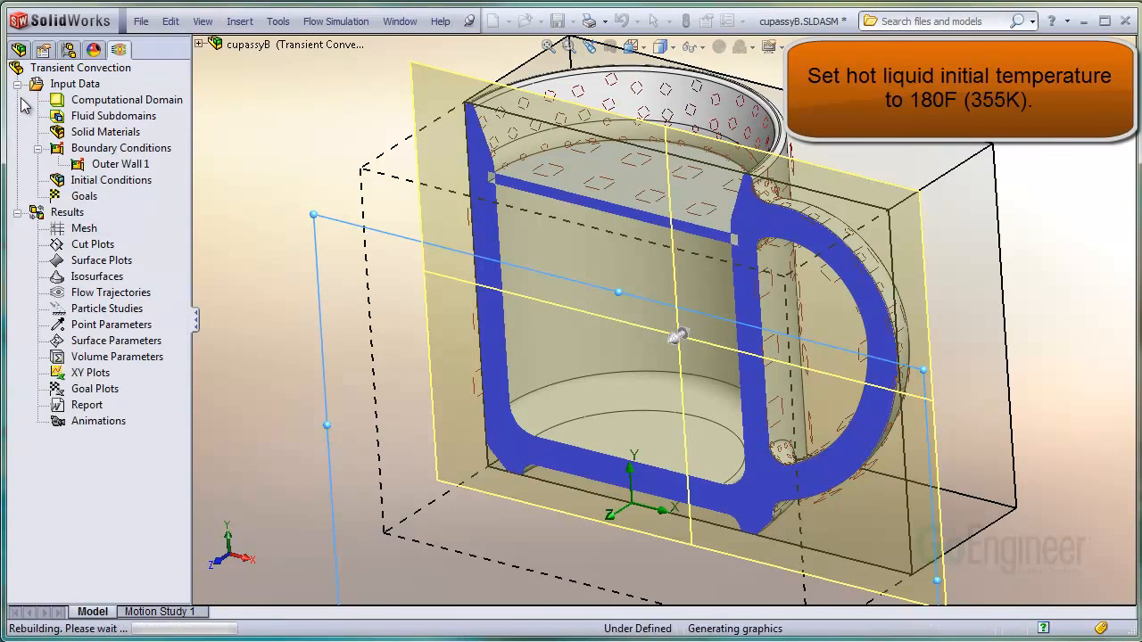
pyautogui.rightClick(89, 181)
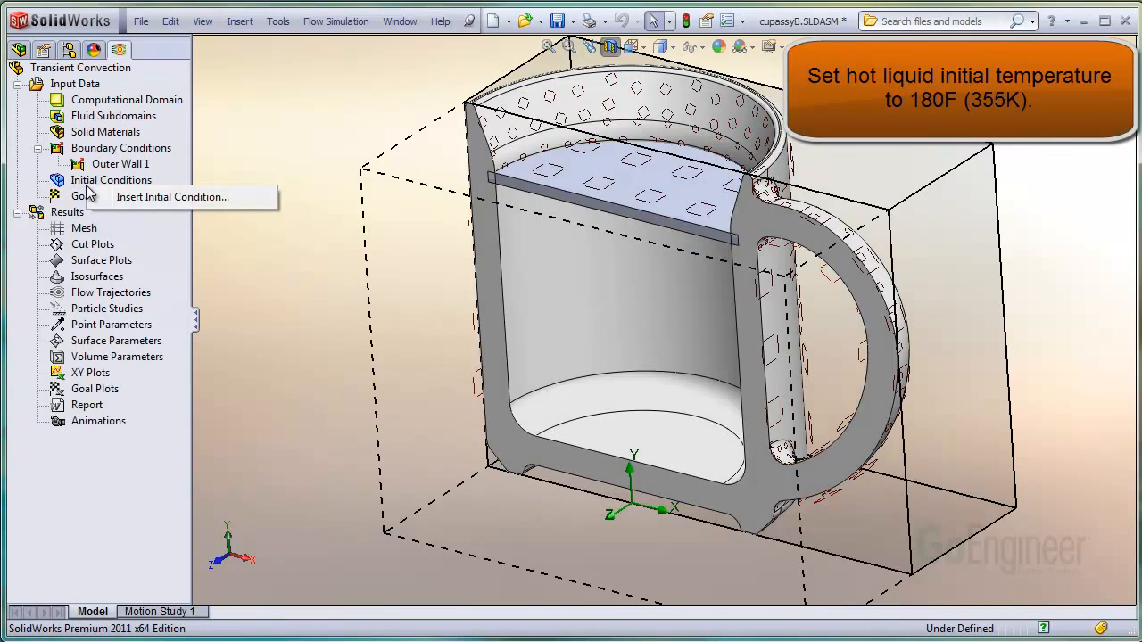
pyautogui.click(147, 197)
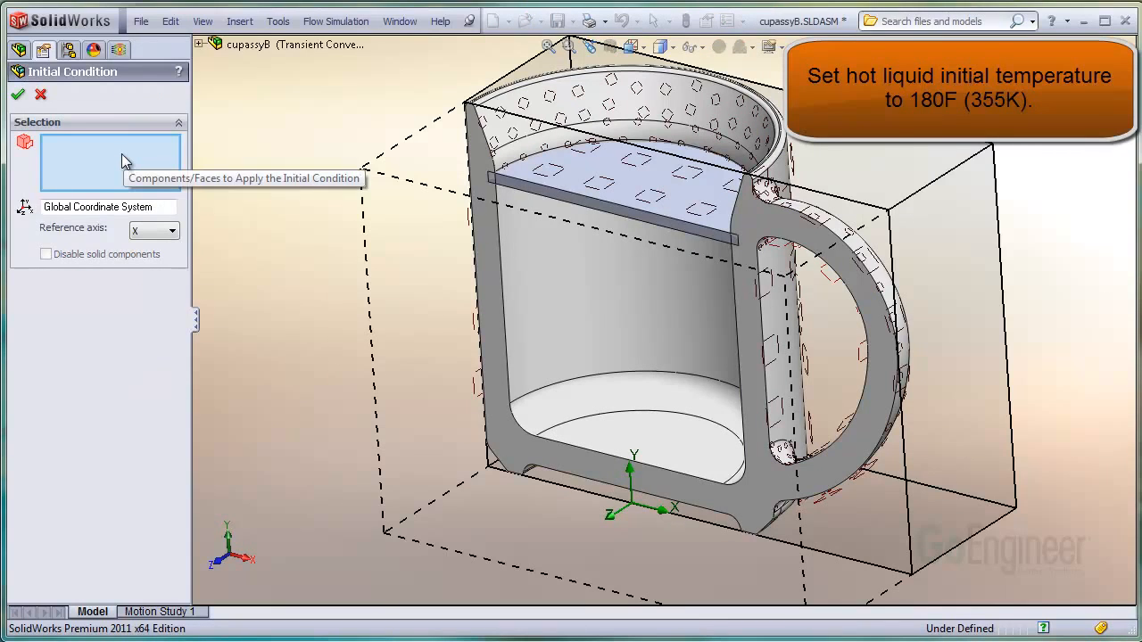
pyautogui.click(519, 296)
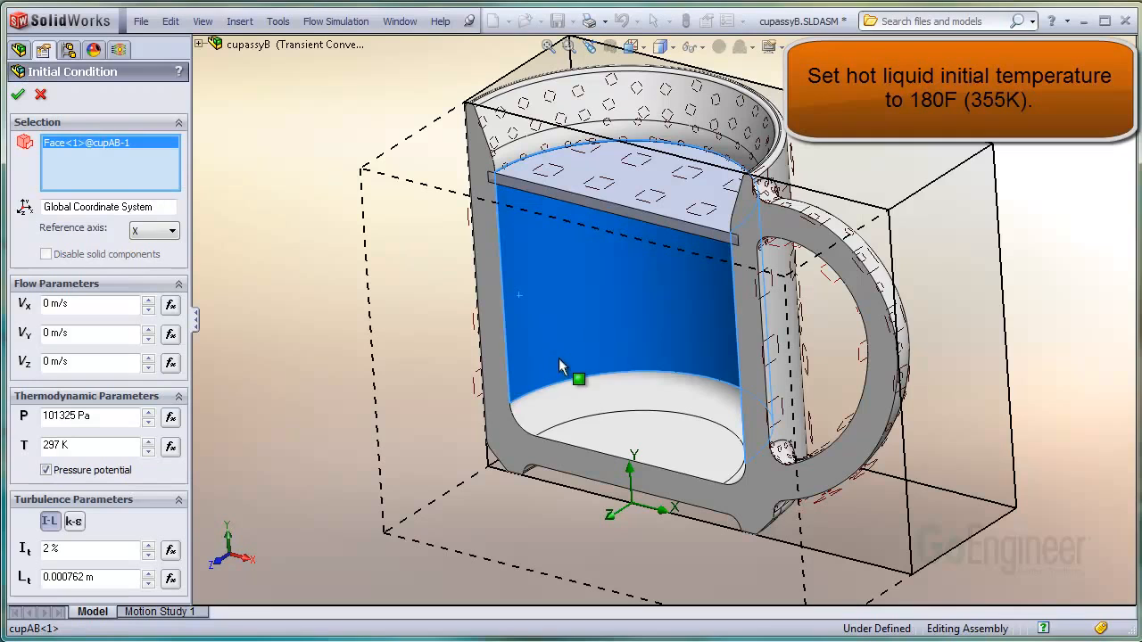
pyautogui.click(582, 396)
pyautogui.click(680, 441)
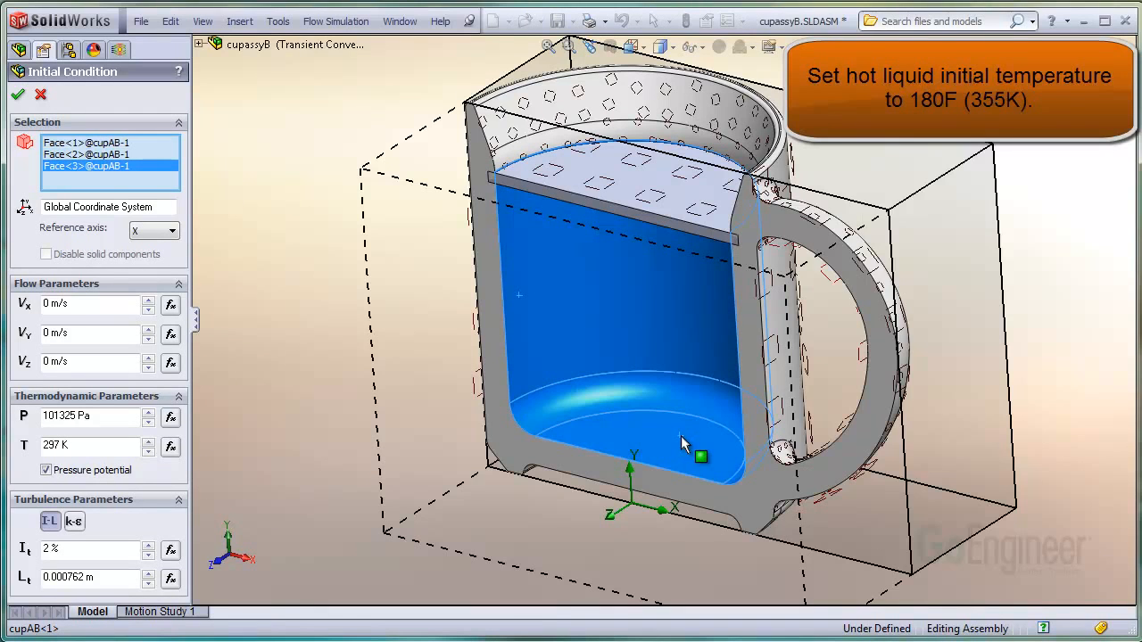
pyautogui.moveTo(680, 435); pyautogui.dragTo(660, 459, button='middle')
pyautogui.click(690, 260)
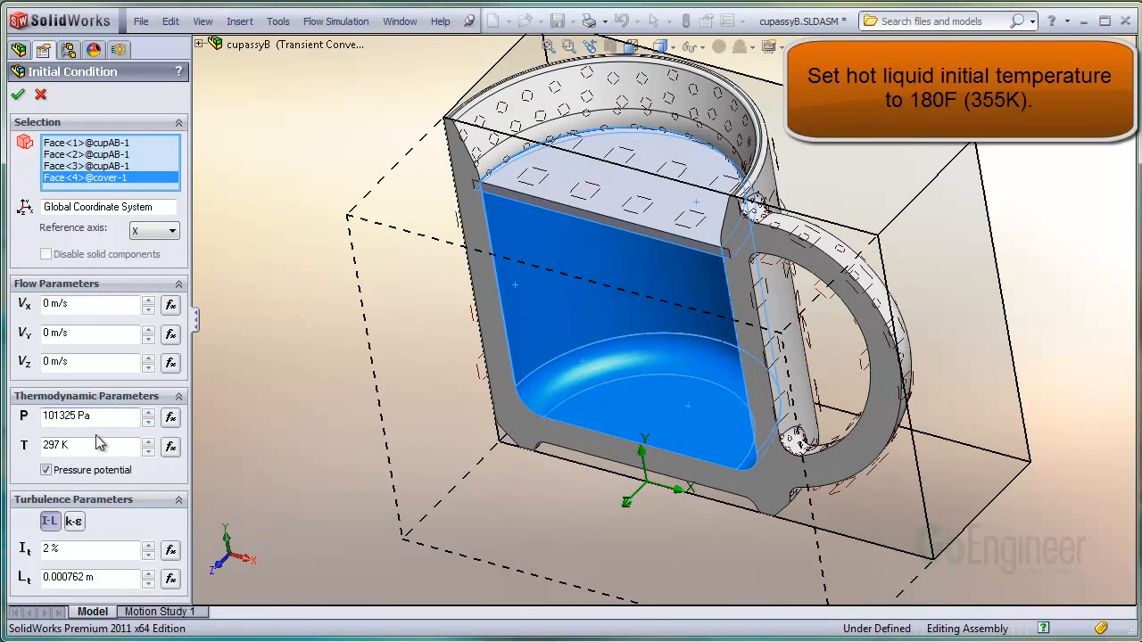
# Set the liquid's initial temperature to 355 K, accept the condition, and run a new calculation
pyautogui.moveTo(93, 444); pyautogui.dragTo(53, 446)
pyautogui.write('355')
pyautogui.press('Return')
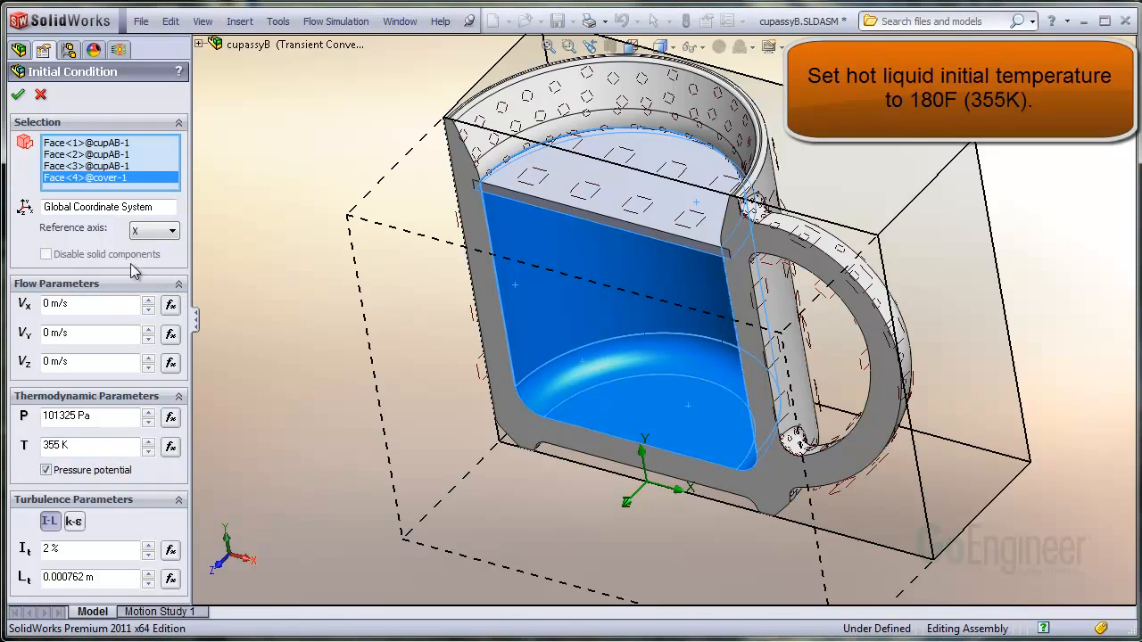
pyautogui.click(19, 96)
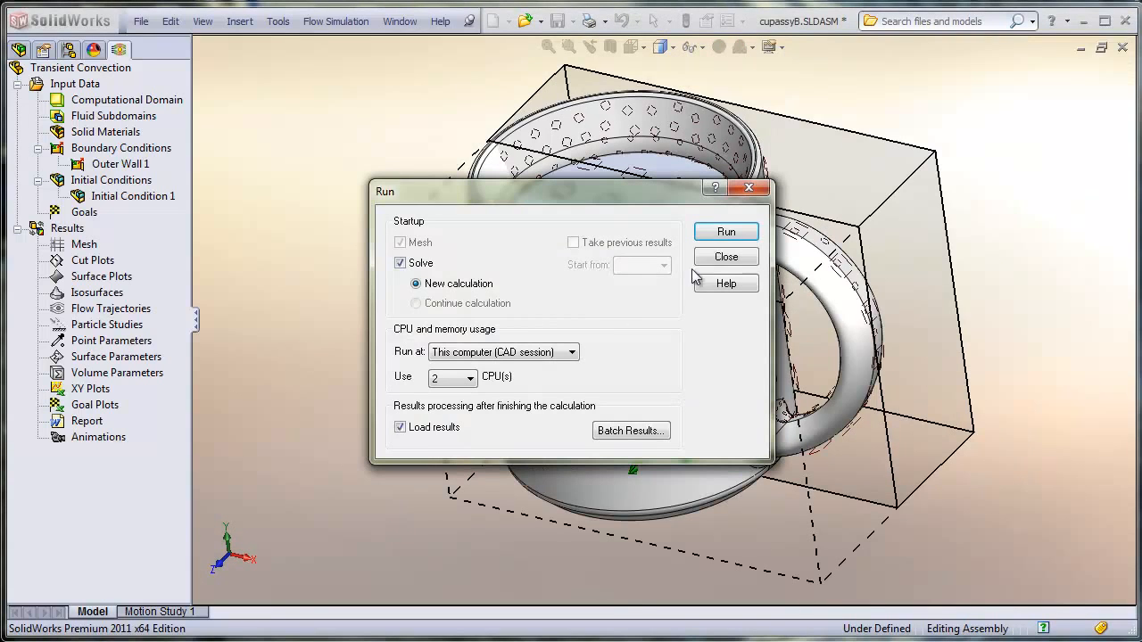
pyautogui.click(725, 233)
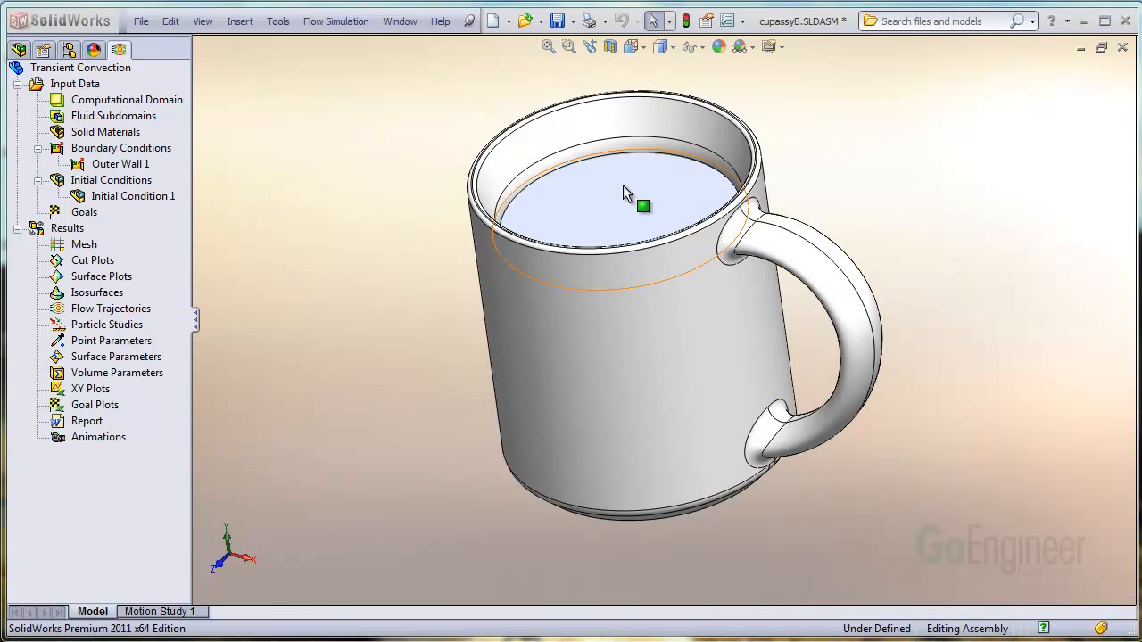
# Show the mug transparent with its cover hidden, and insert a Temperature contour cut plot on the Front plane at 0 m
pyautogui.rightClick(624, 185)
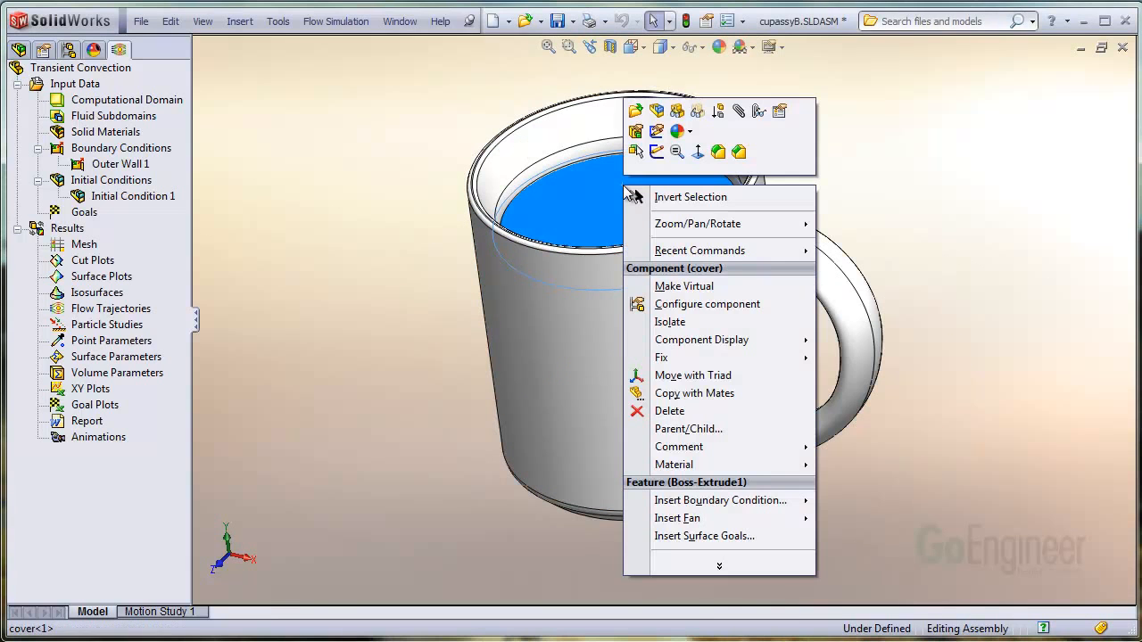
pyautogui.click(678, 117)
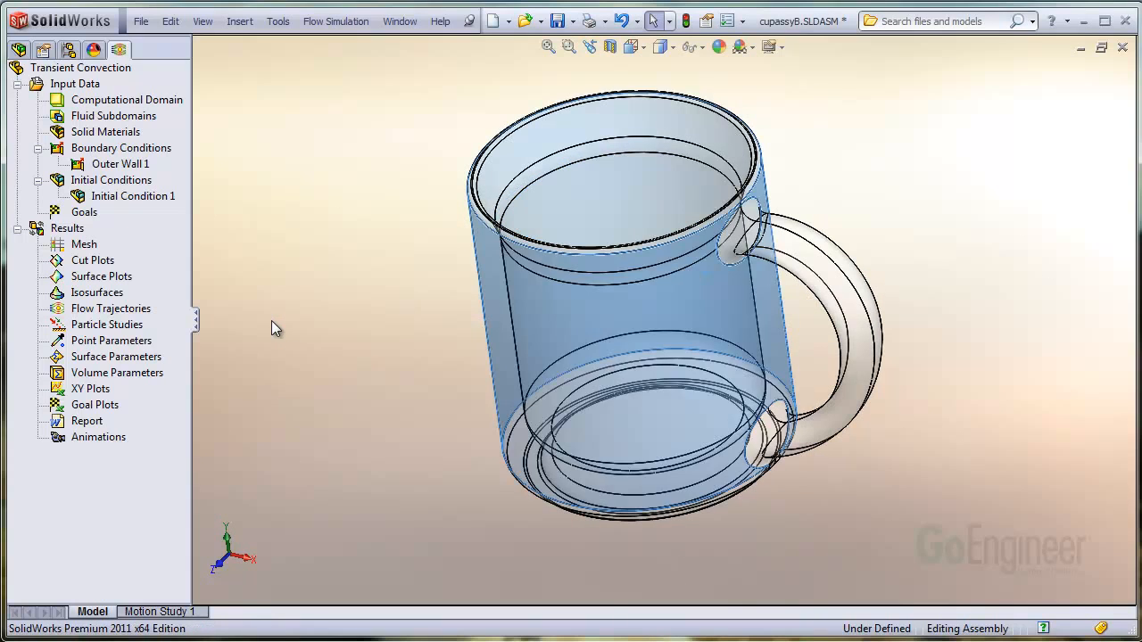
pyautogui.rightClick(94, 262)
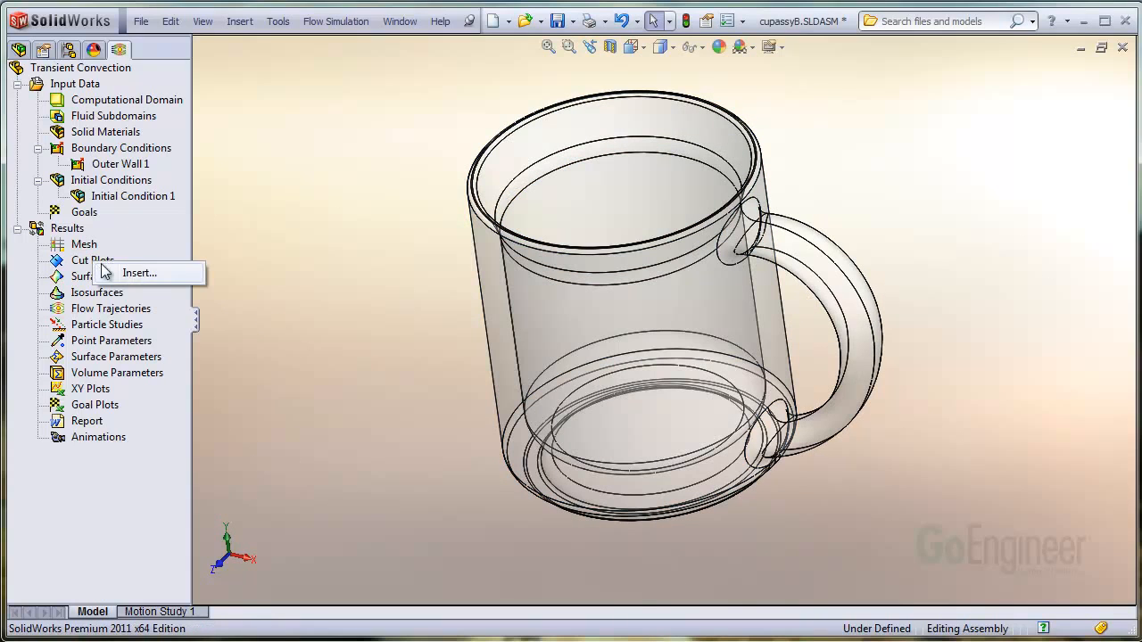
pyautogui.click(140, 273)
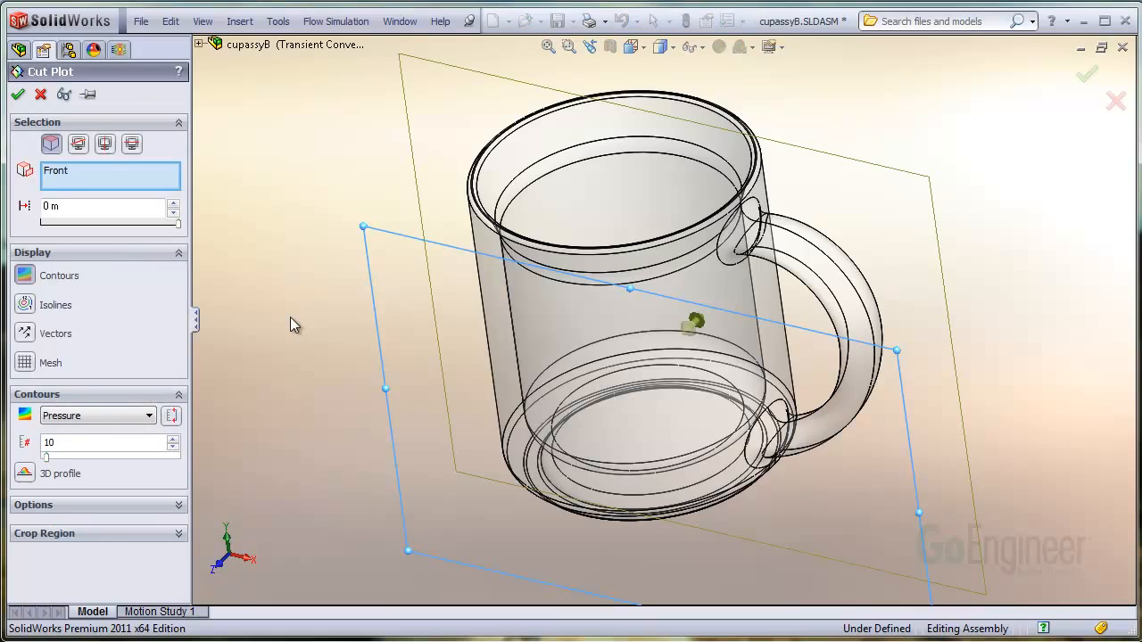
pyautogui.click(99, 416)
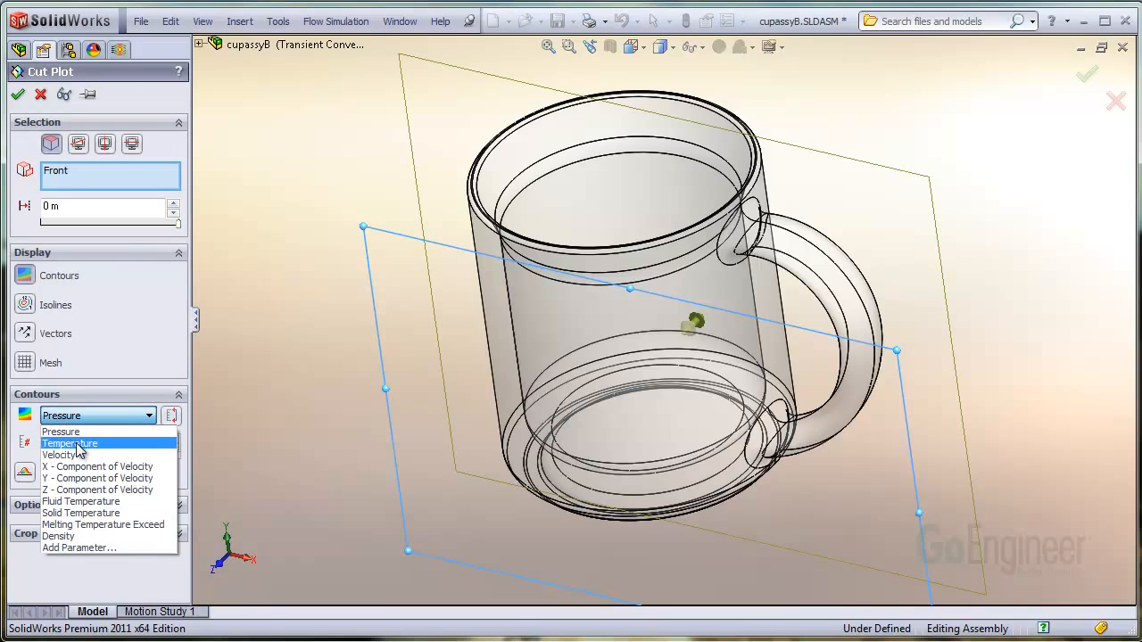
pyautogui.click(77, 445)
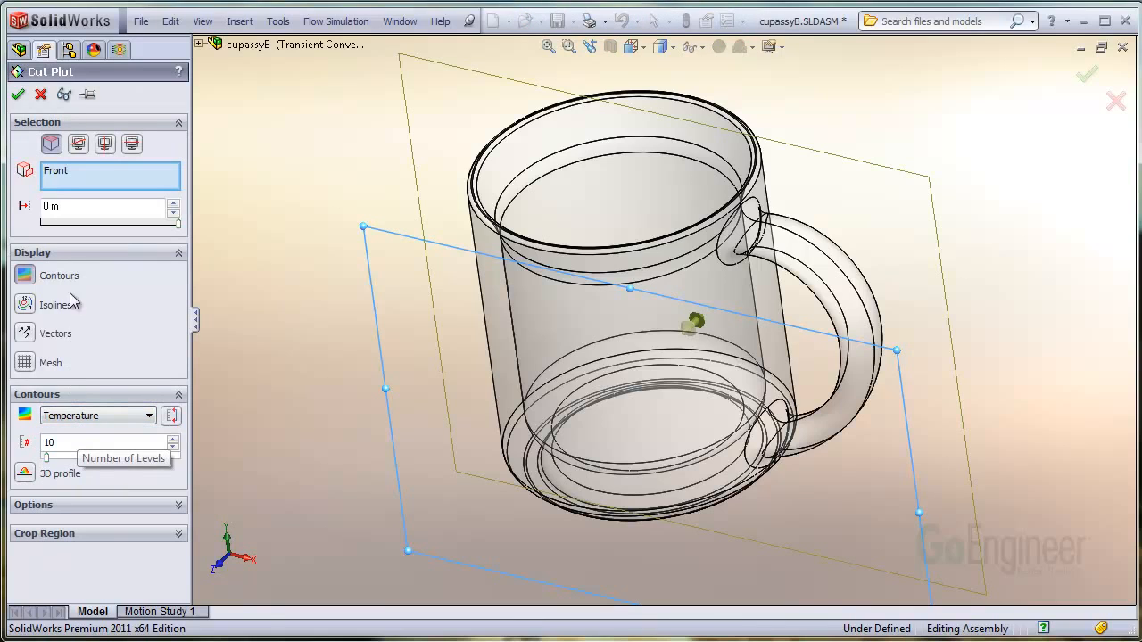
pyautogui.click(17, 94)
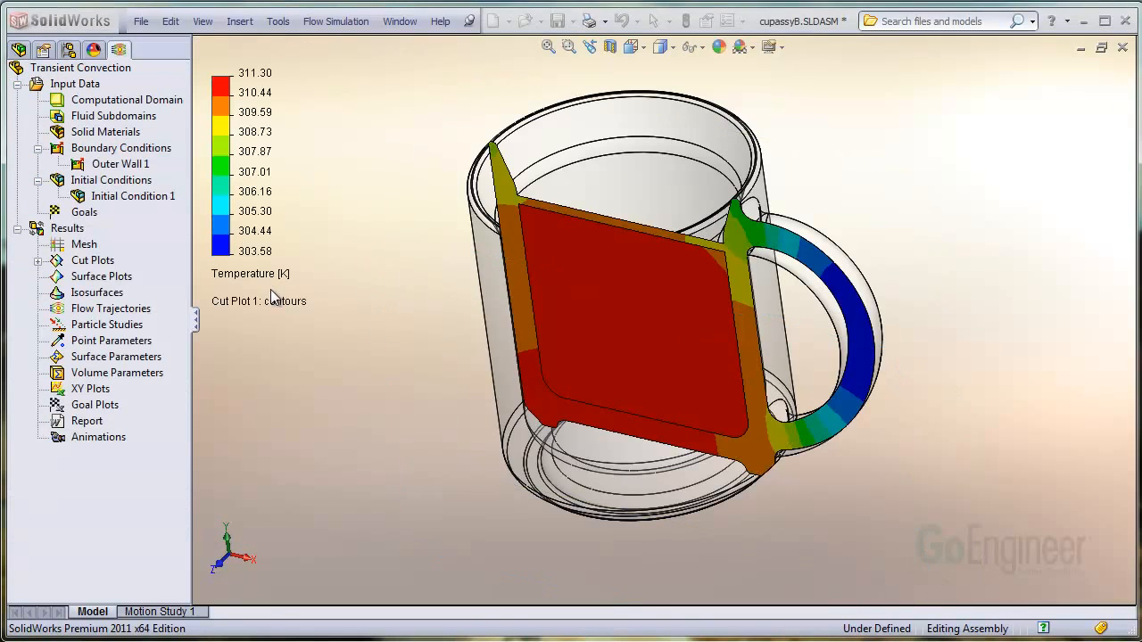
pyautogui.moveTo(381, 393); pyautogui.dragTo(398, 340, button='middle')
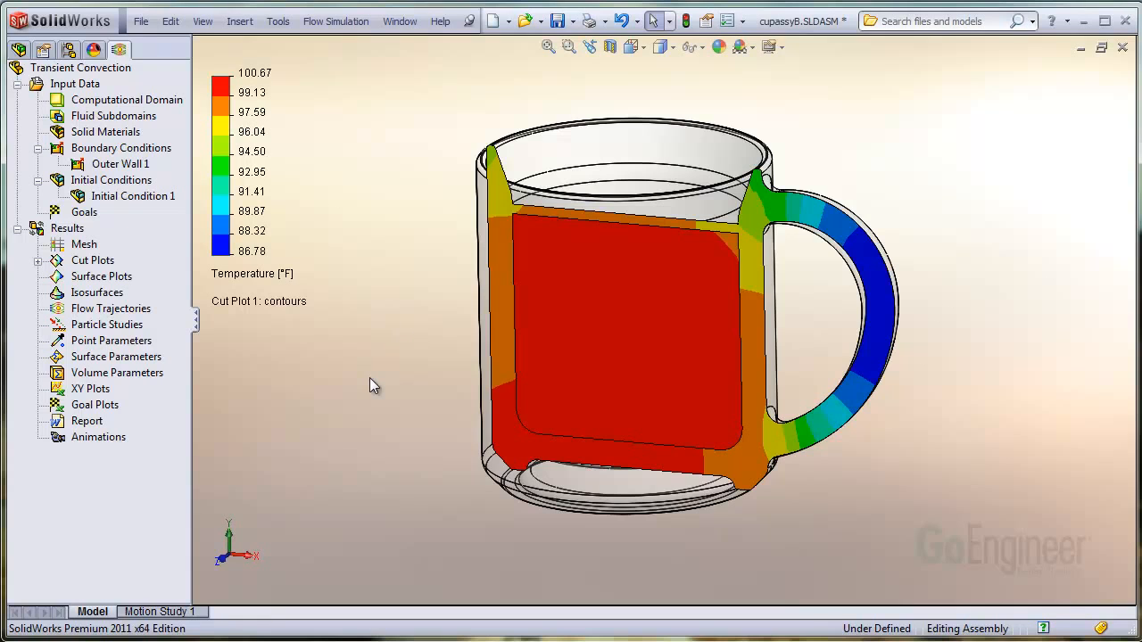
pyautogui.moveTo(370, 377); pyautogui.dragTo(361, 383, button='middle')
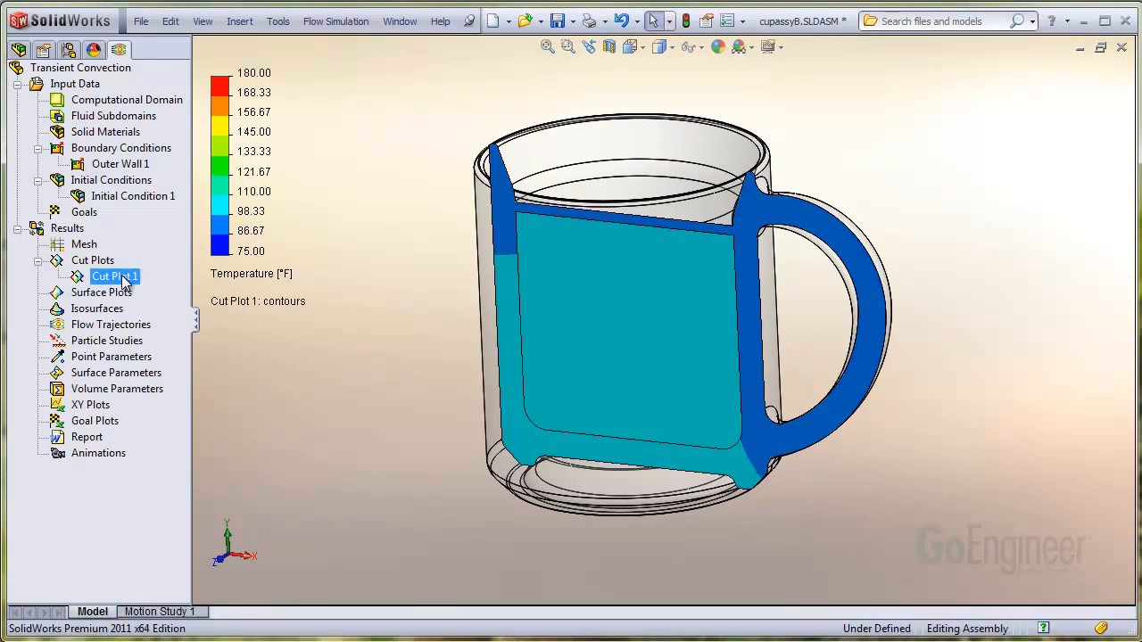
# Create an animation of the temperature cut plot and play it
pyautogui.rightClick(123, 278)
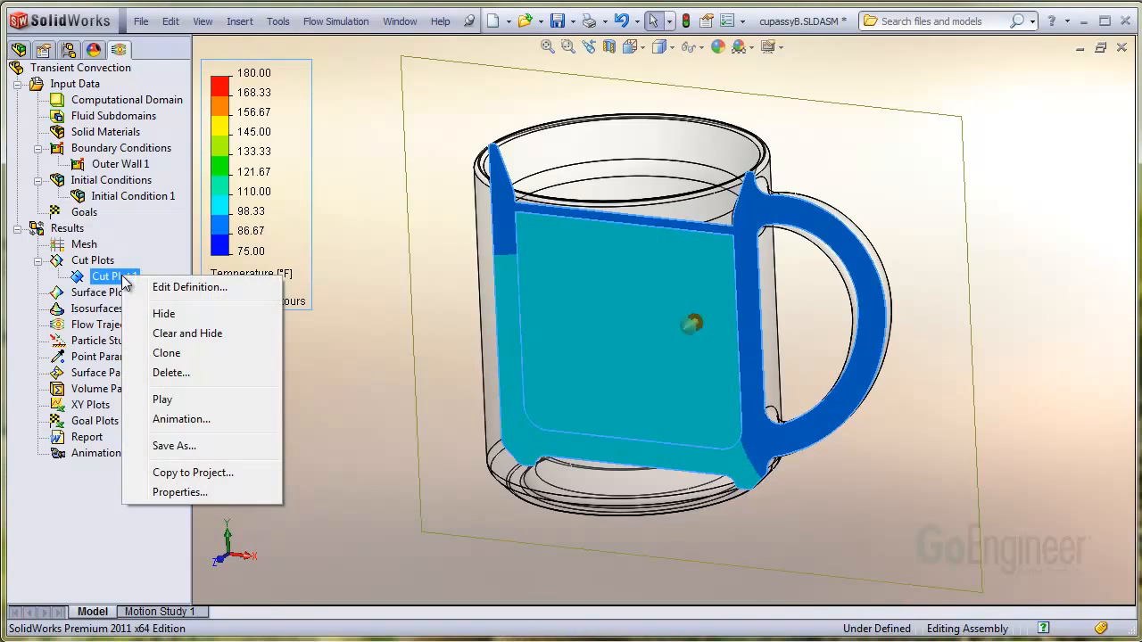
pyautogui.click(179, 419)
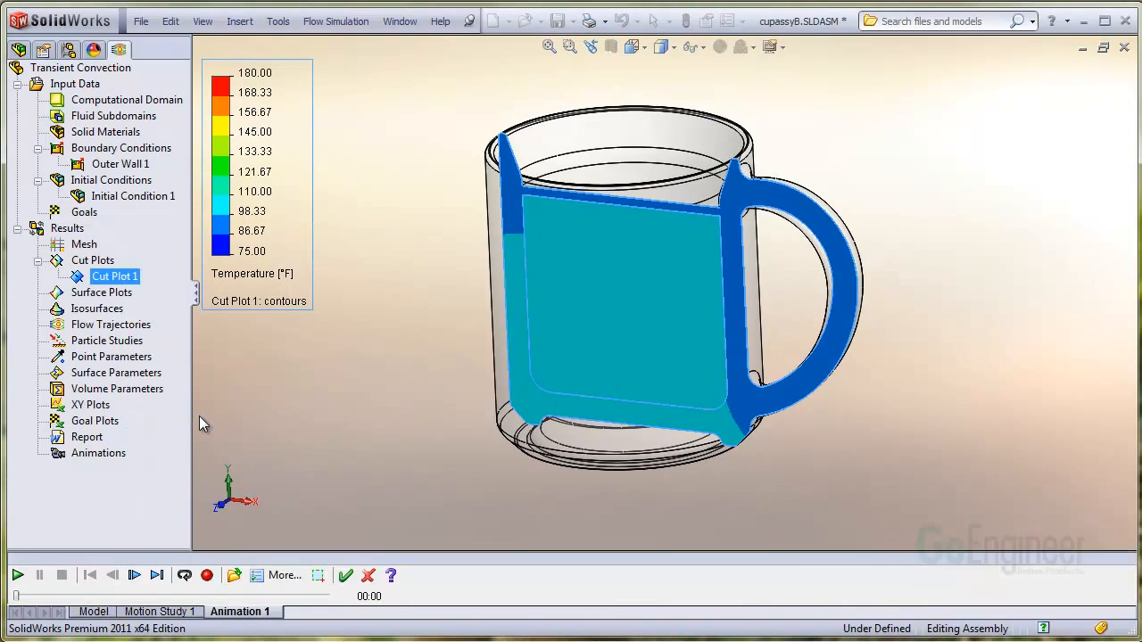
pyautogui.click(18, 418)
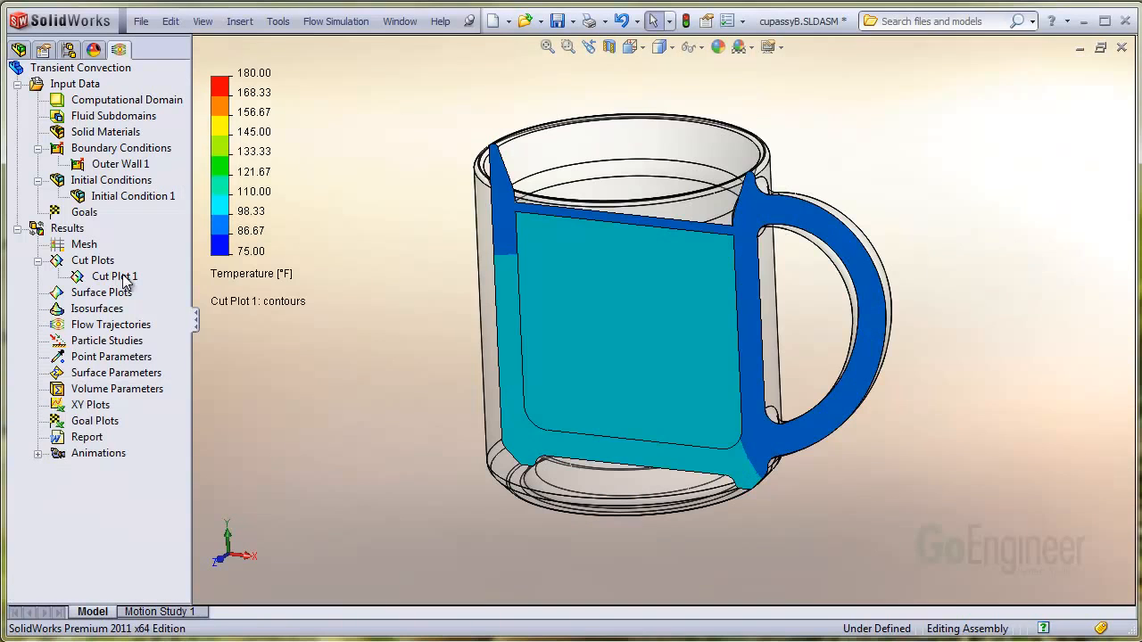
# Add Velocity vectors to the temperature cut plot, with spacing about 0.002 m and arrow size 0.008 m, and accept the plot
pyautogui.click(114, 277)
pyautogui.rightClick(123, 282)
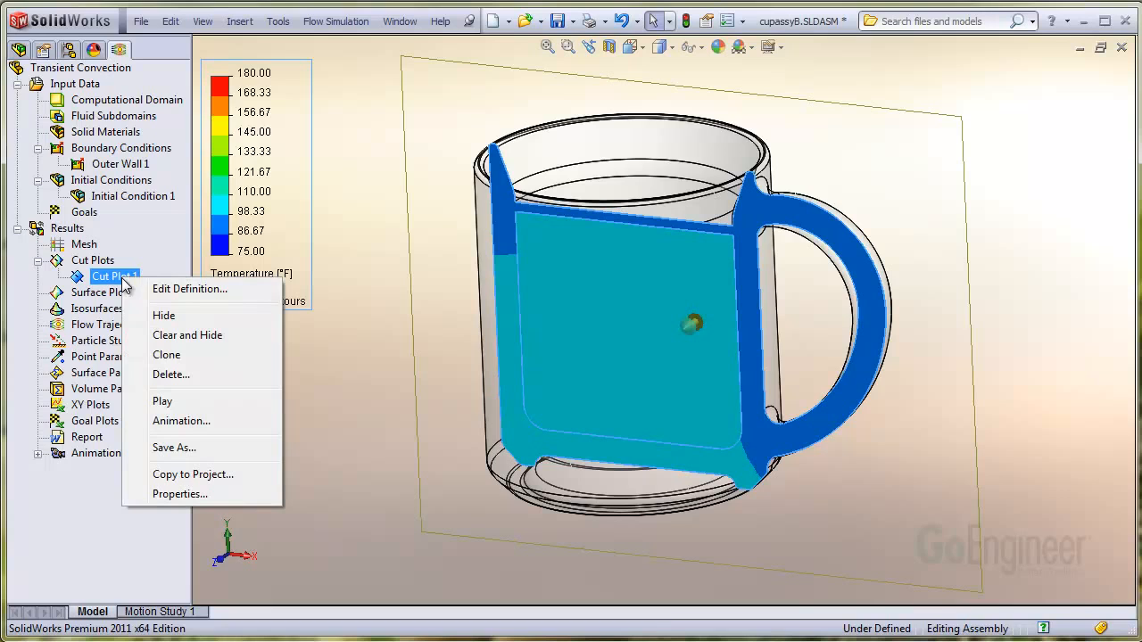
pyautogui.click(161, 290)
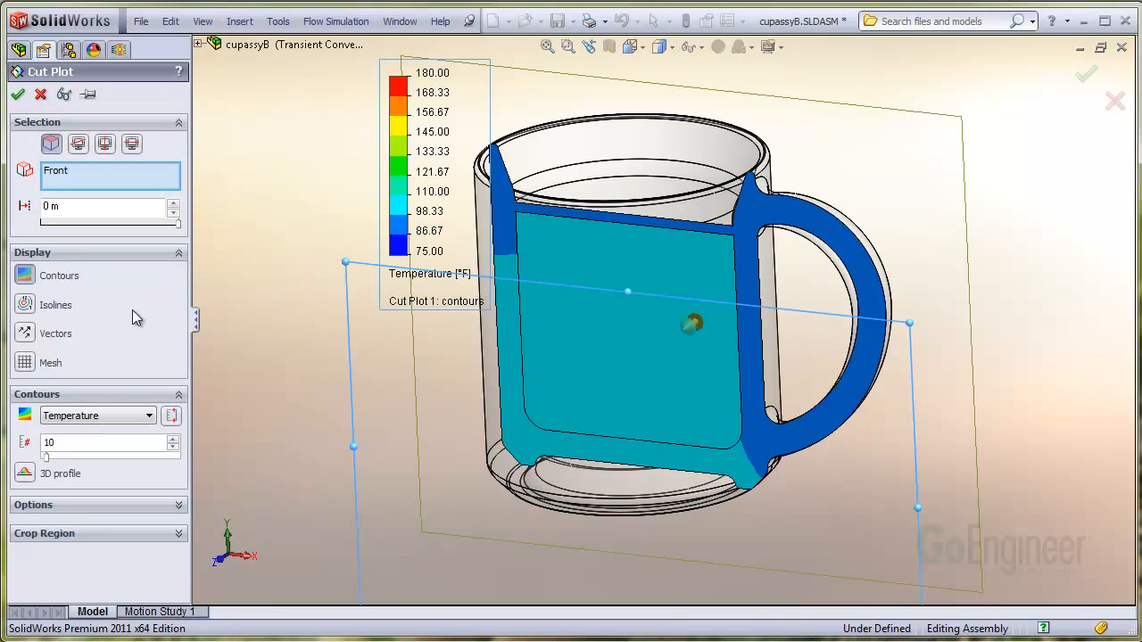
pyautogui.click(27, 337)
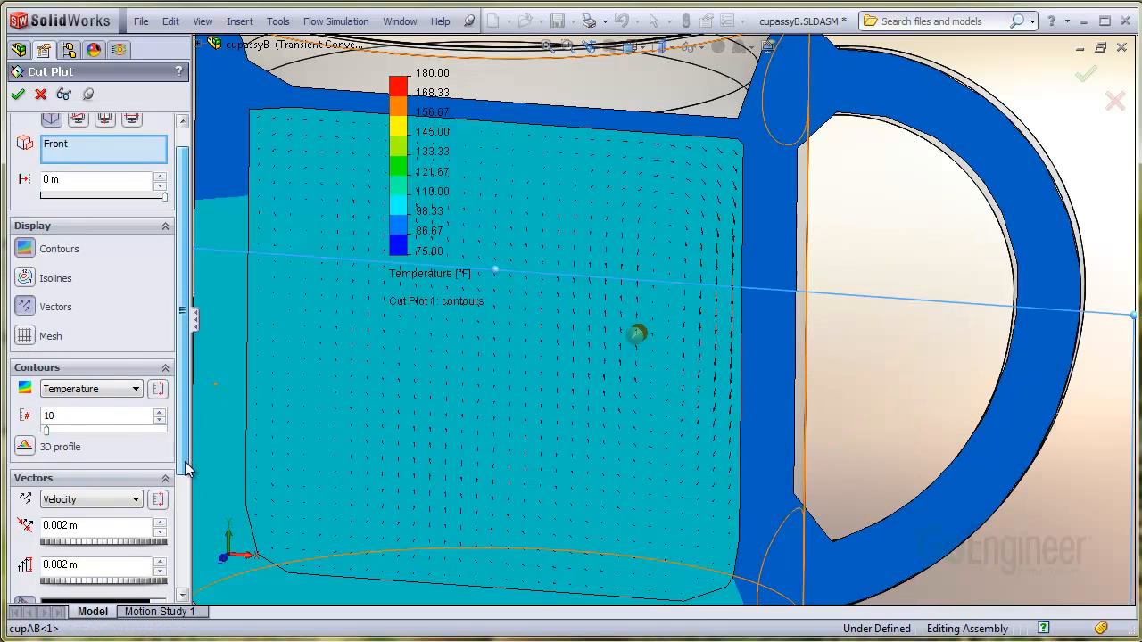
pyautogui.scroll(-3, 78, 410)
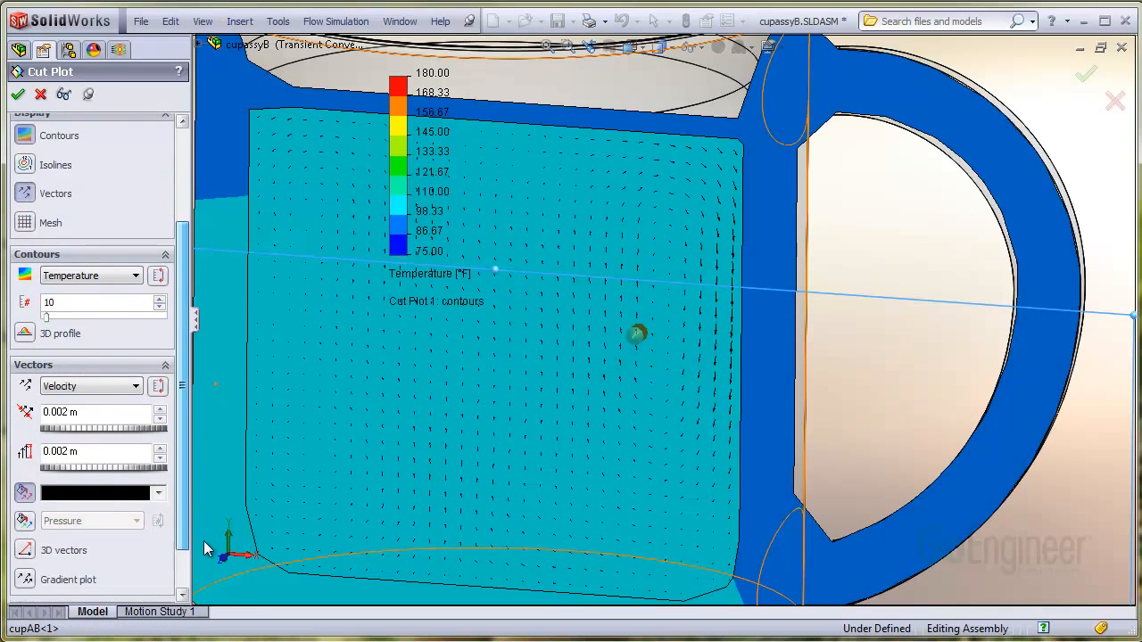
pyautogui.moveTo(77, 410); pyautogui.dragTo(97, 443)
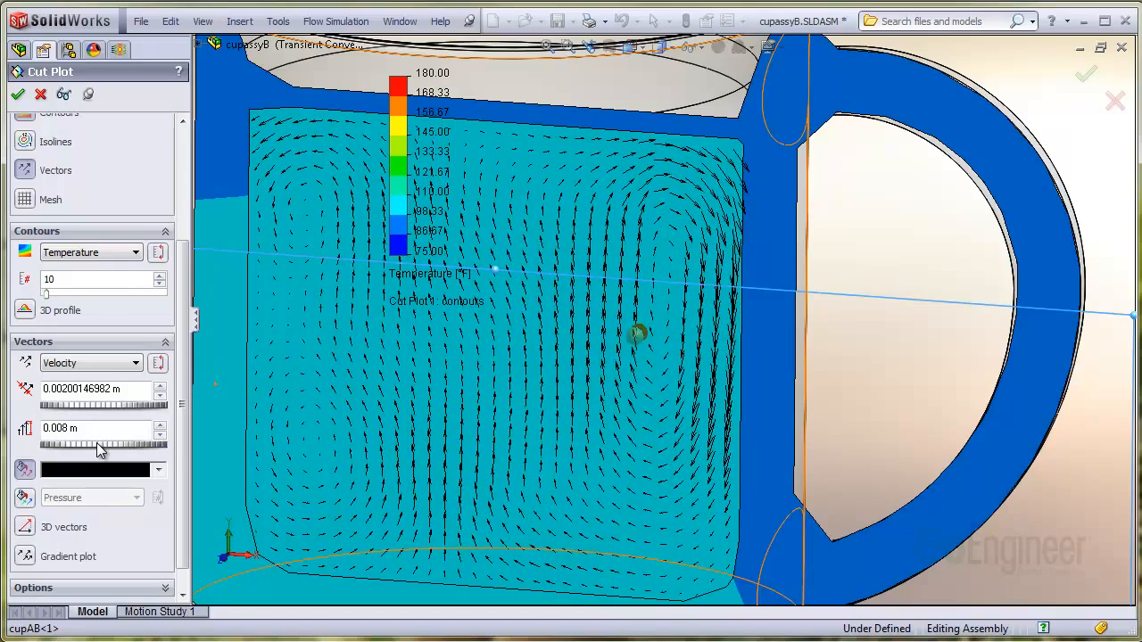
pyautogui.click(18, 95)
# Hide the cut plot on the Front plane
pyautogui.click(112, 277)
pyautogui.rightClick(111, 276)
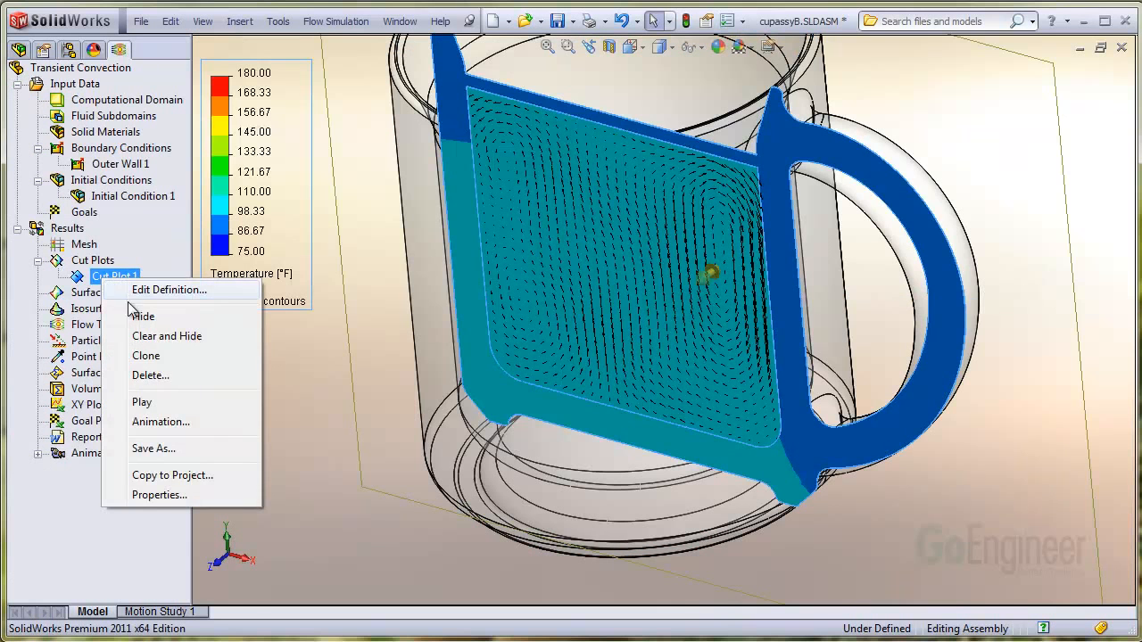
pyautogui.click(143, 317)
pyautogui.moveTo(341, 385); pyautogui.dragTo(350, 354, button='middle')
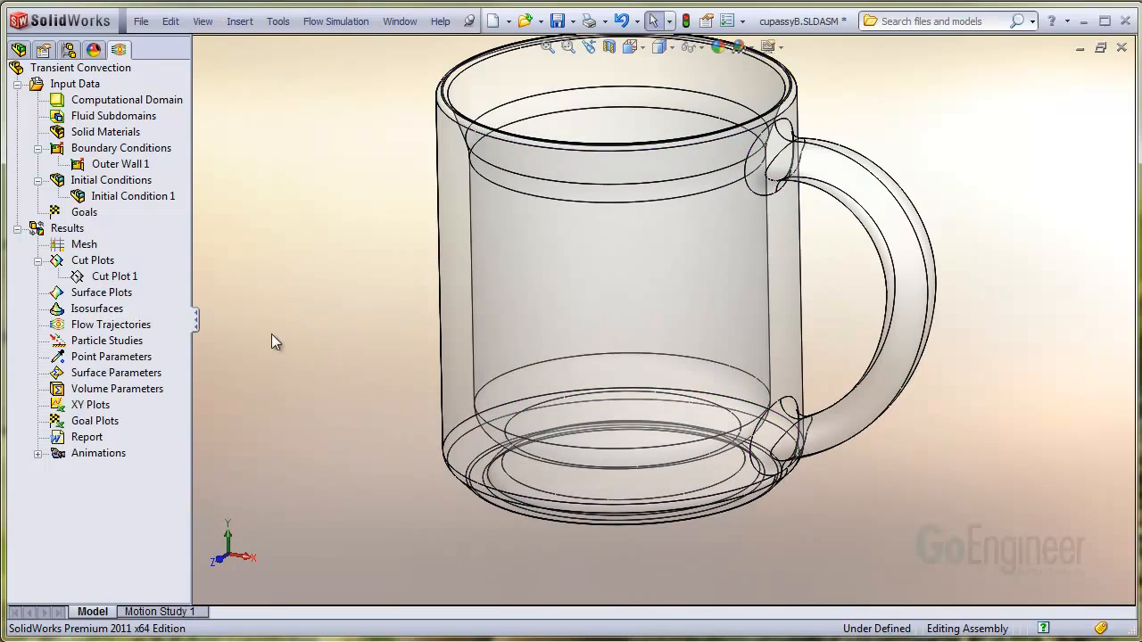
# Insert flow trajectories starting from the mug's inner side face with 20 points, drawn as Arrows and coloured by Velocity
pyautogui.rightClick(134, 328)
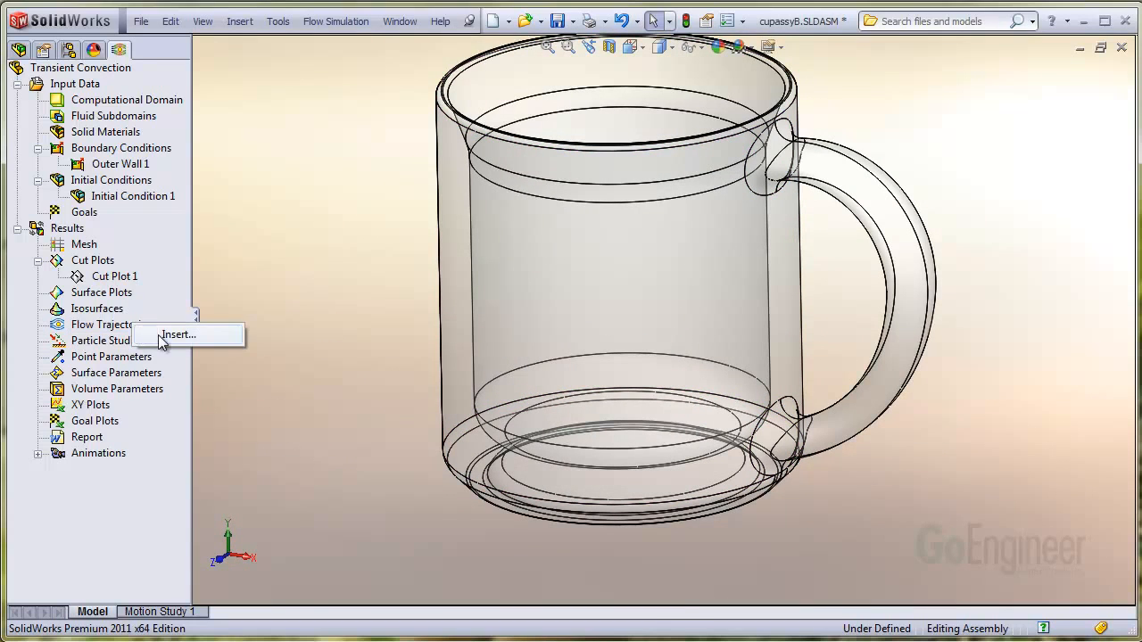
pyautogui.click(174, 334)
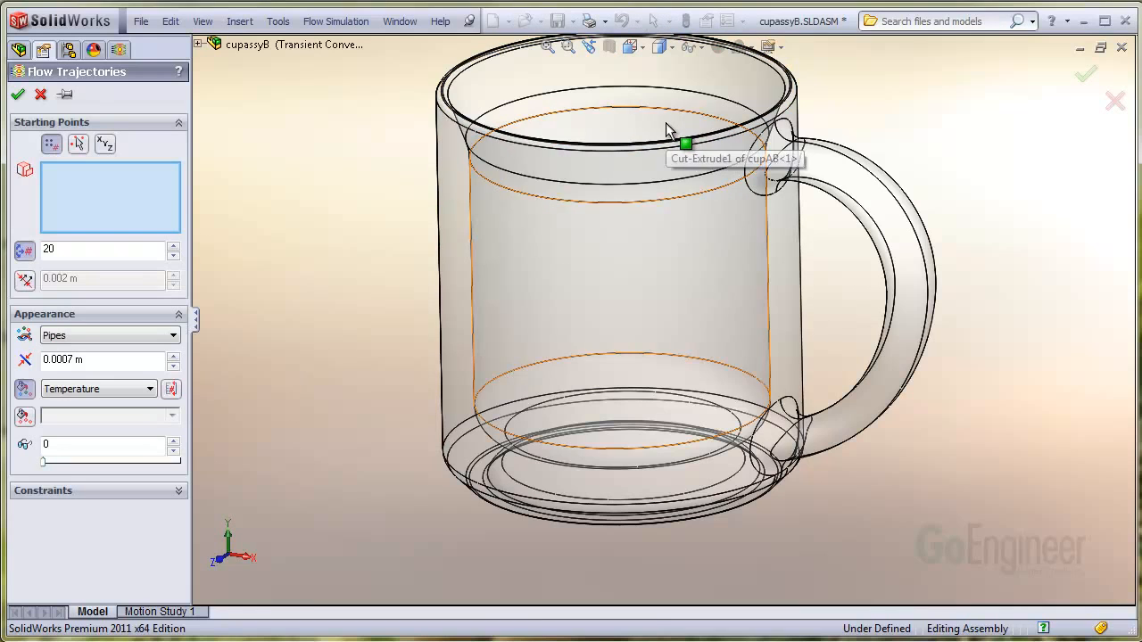
pyautogui.click(670, 130)
pyautogui.click(170, 336)
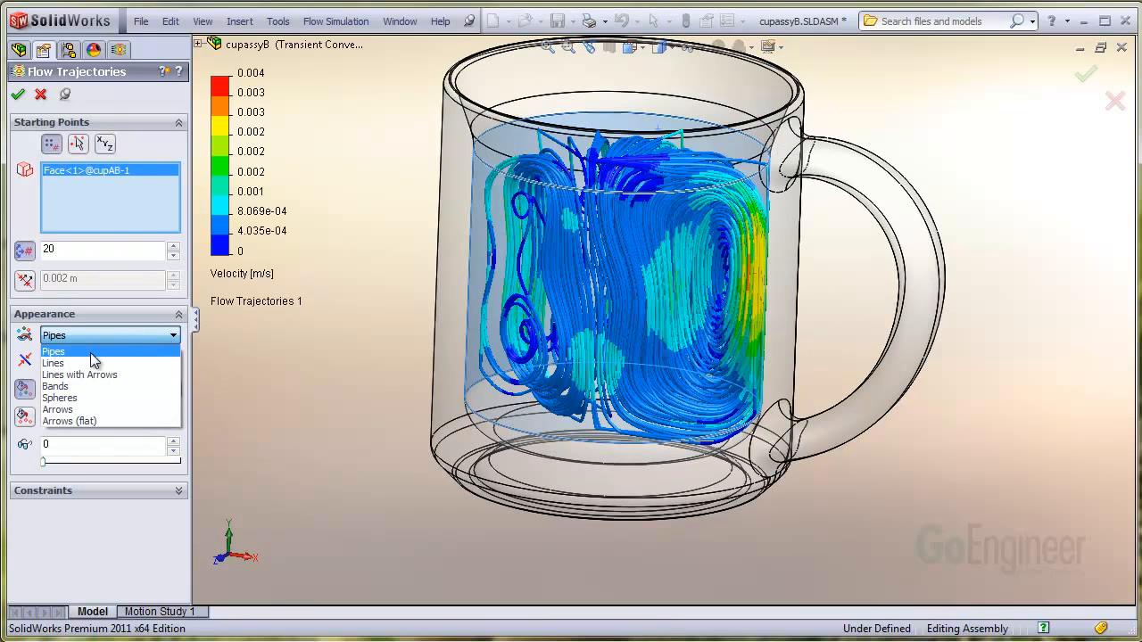
pyautogui.click(77, 410)
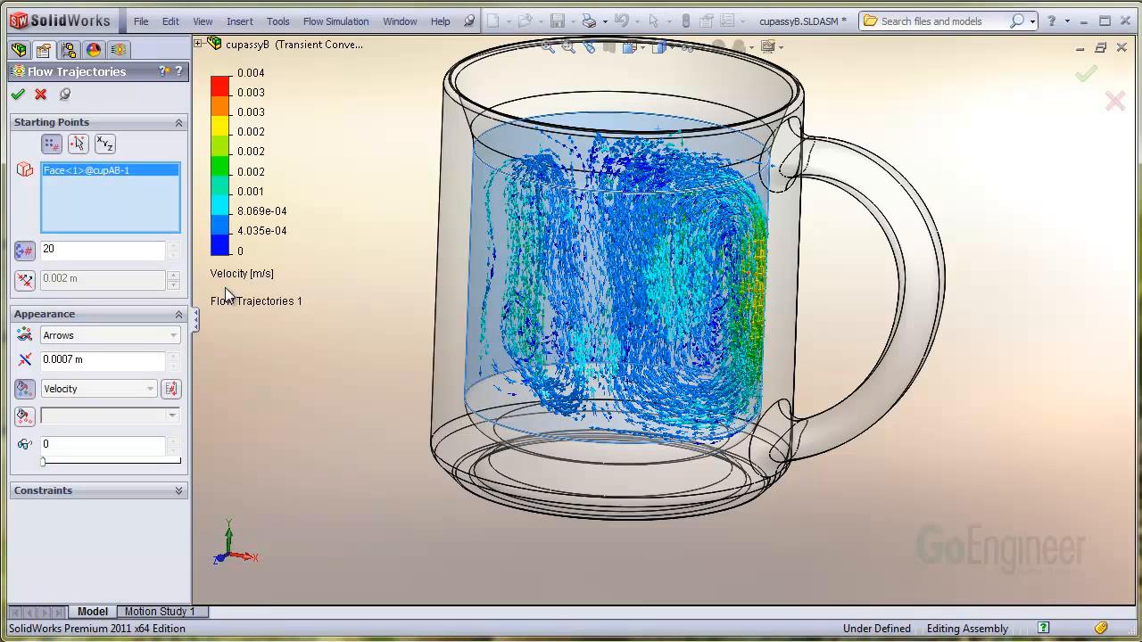
pyautogui.moveTo(385, 256); pyautogui.dragTo(373, 262, button='middle')
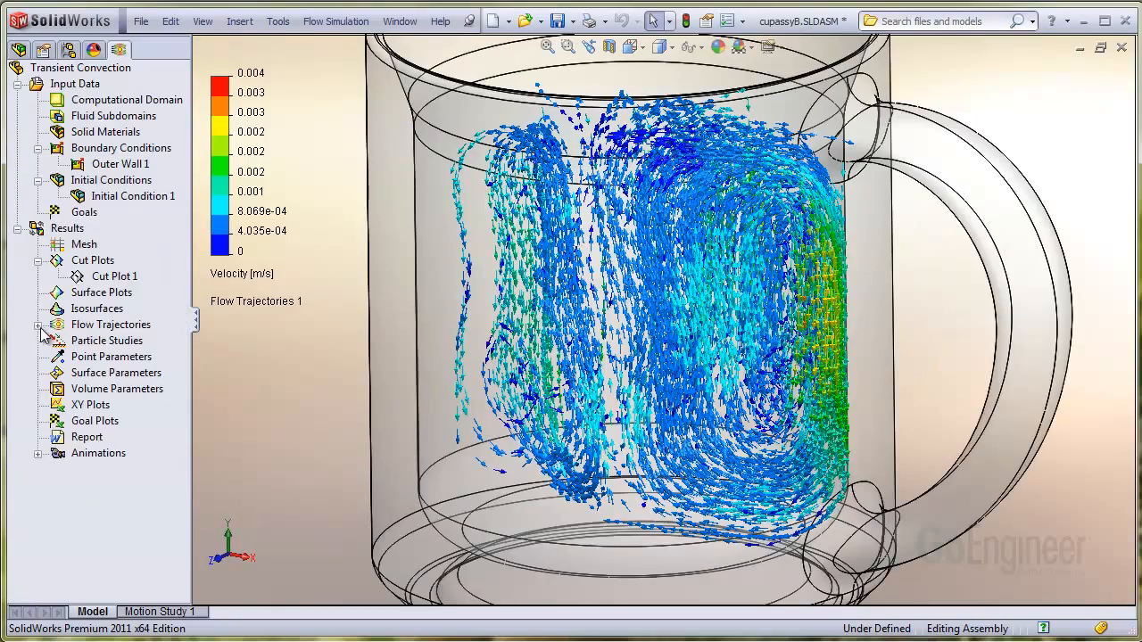
# Play the flow trajectories to animate the liquid's circulation inside the mug, and clear the selection
pyautogui.click(39, 325)
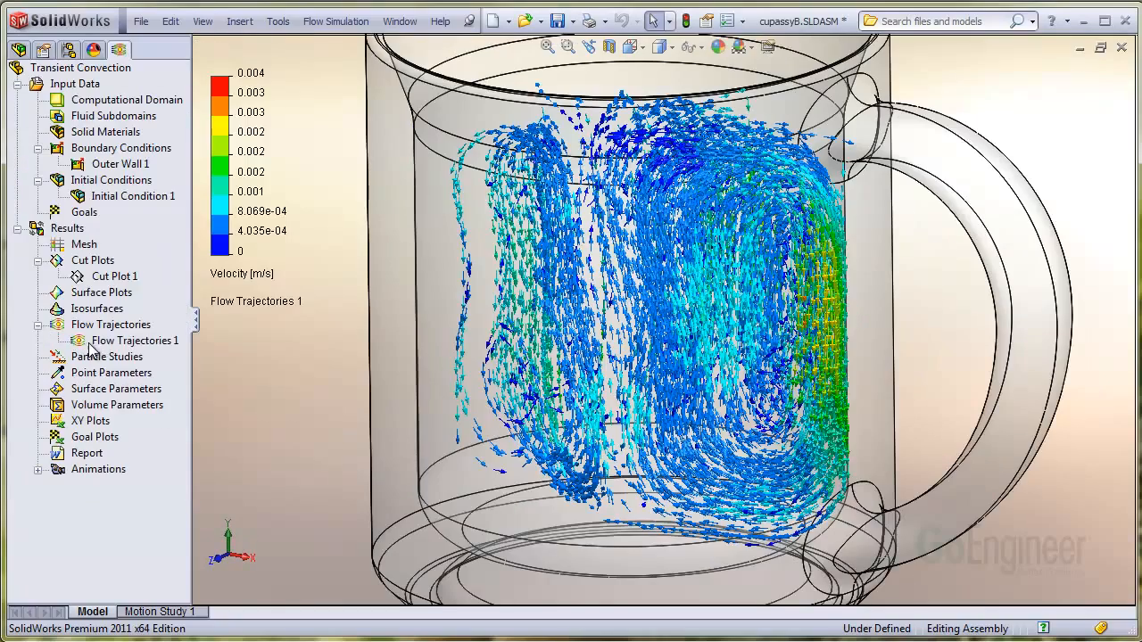
pyautogui.click(125, 340)
pyautogui.rightClick(125, 341)
pyautogui.click(260, 457)
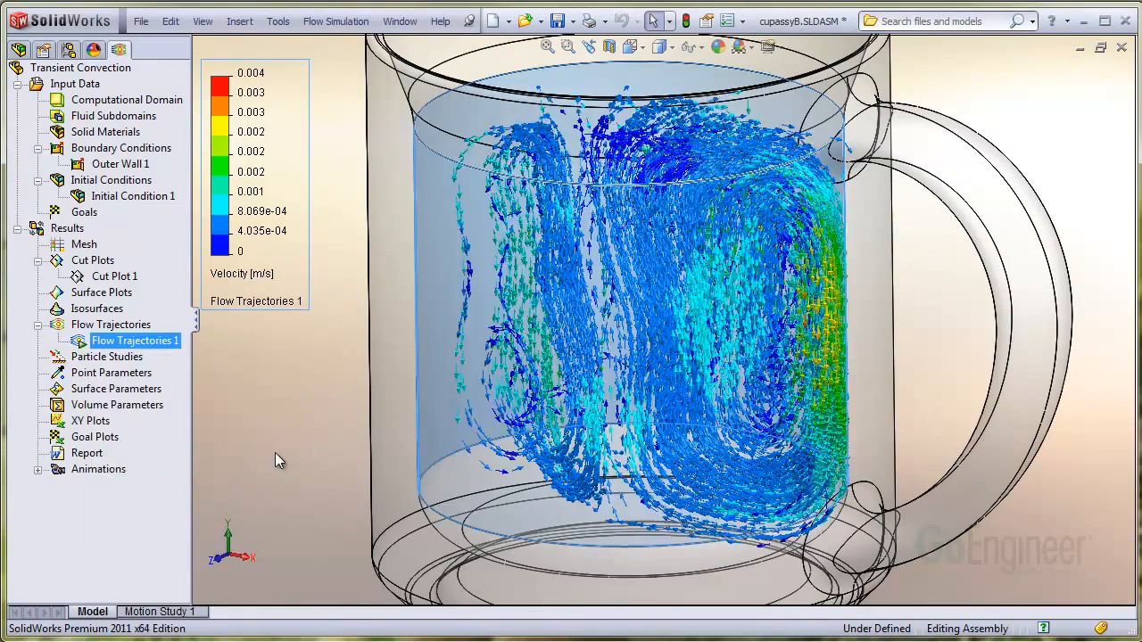
pyautogui.moveTo(276, 454); pyautogui.dragTo(346, 426, button='middle')
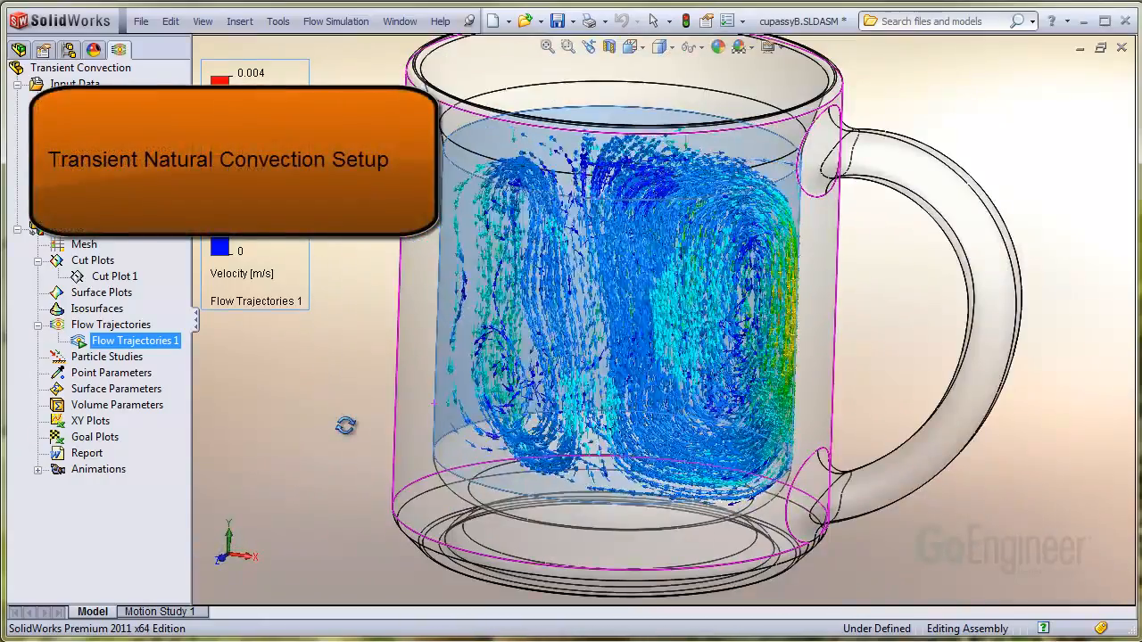
pyautogui.scroll(2, 343, 427)
pyautogui.click(287, 425)
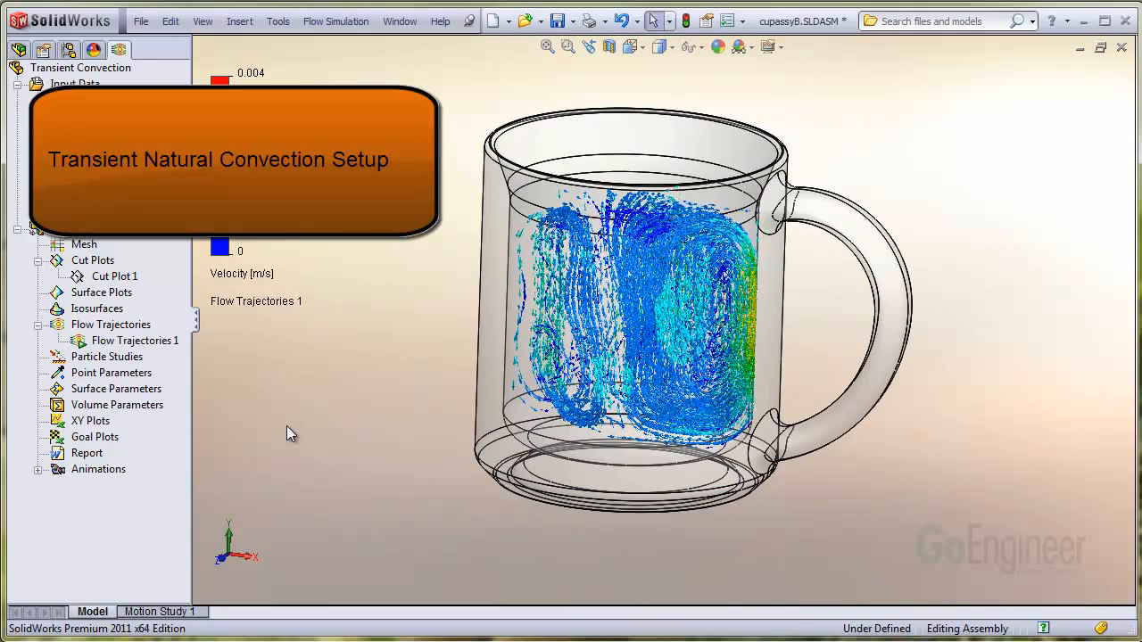